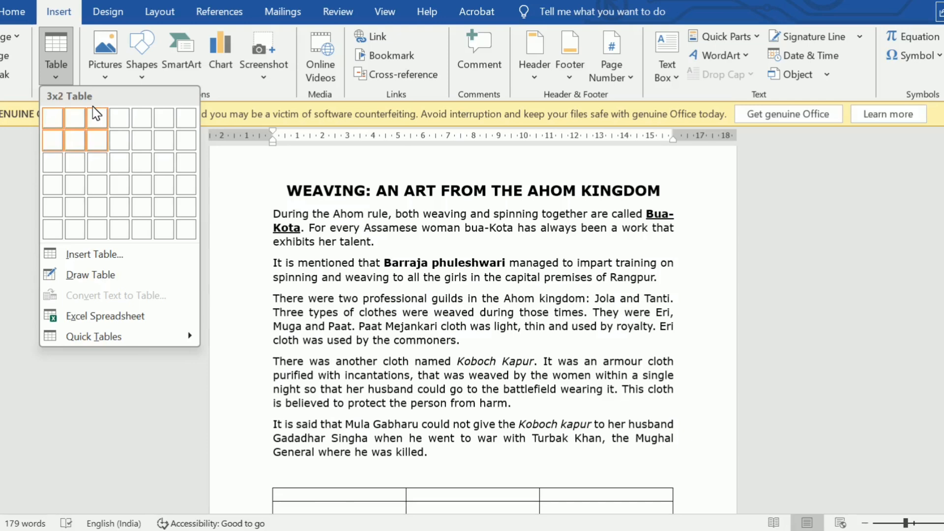
{"action": "left_click", "coordinate": [97, 140]}
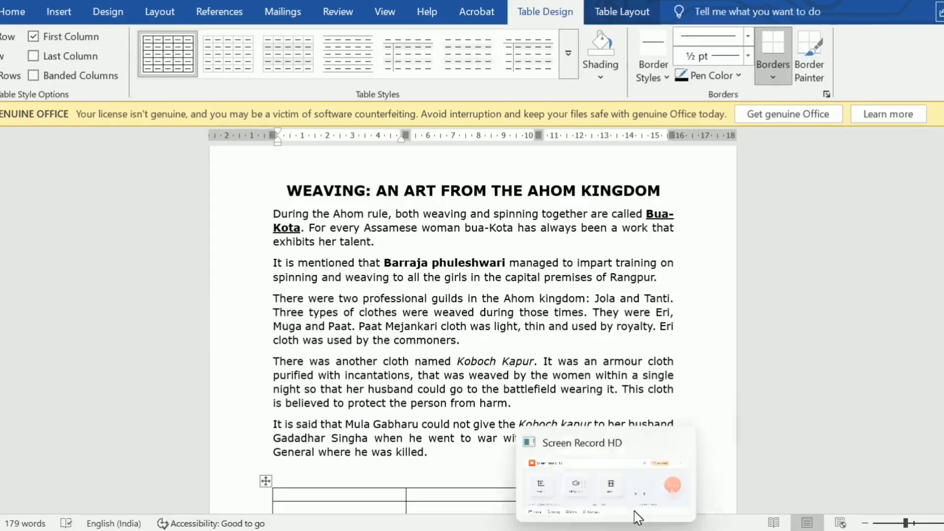
{"action": "left_click", "coordinate": [658, 459]}
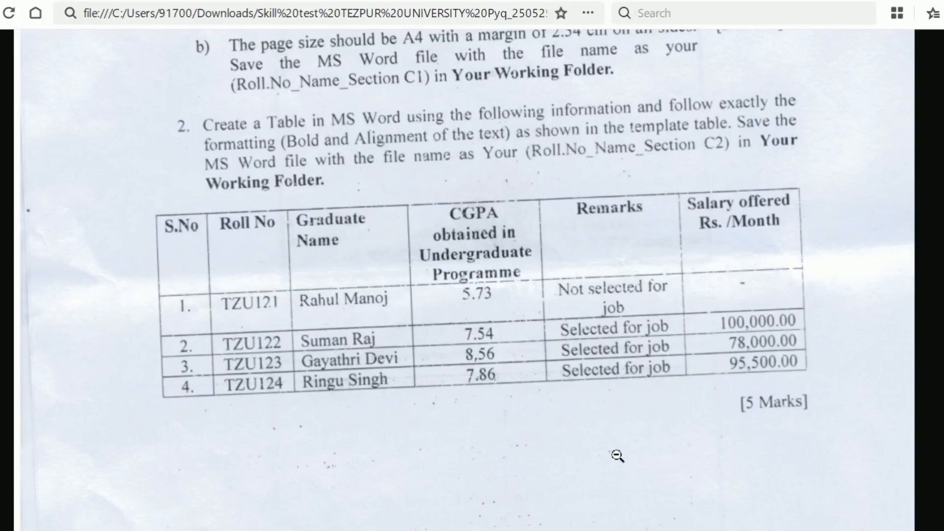
{"action": "left_click", "coordinate": [637, 527]}
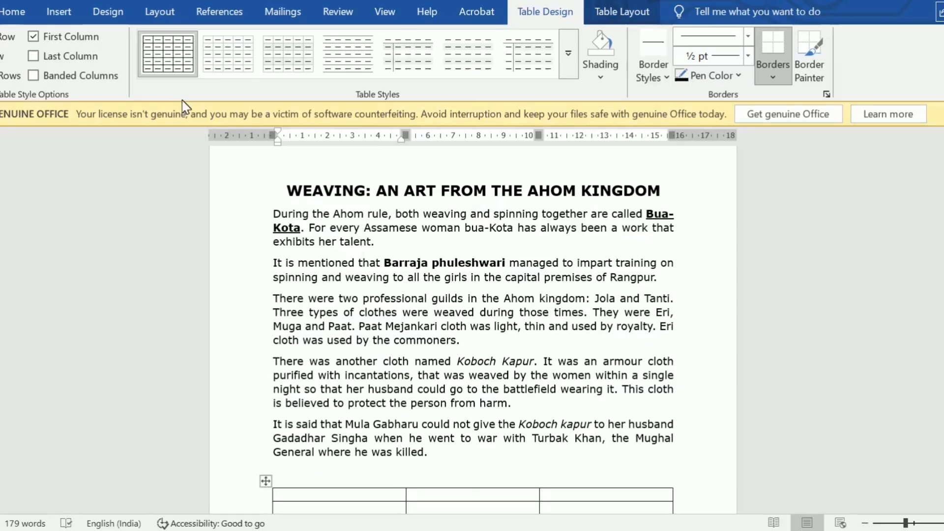
{"action": "key", "text": "ctrl+z"}
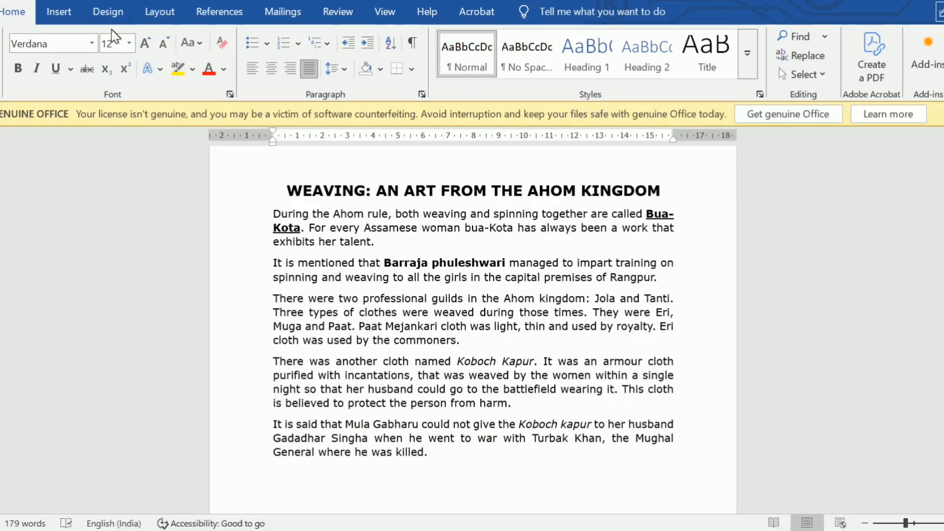
Insert a table with 6 columns and 5 rows below the last paragraph.
{"action": "left_click", "coordinate": [43, 3]}
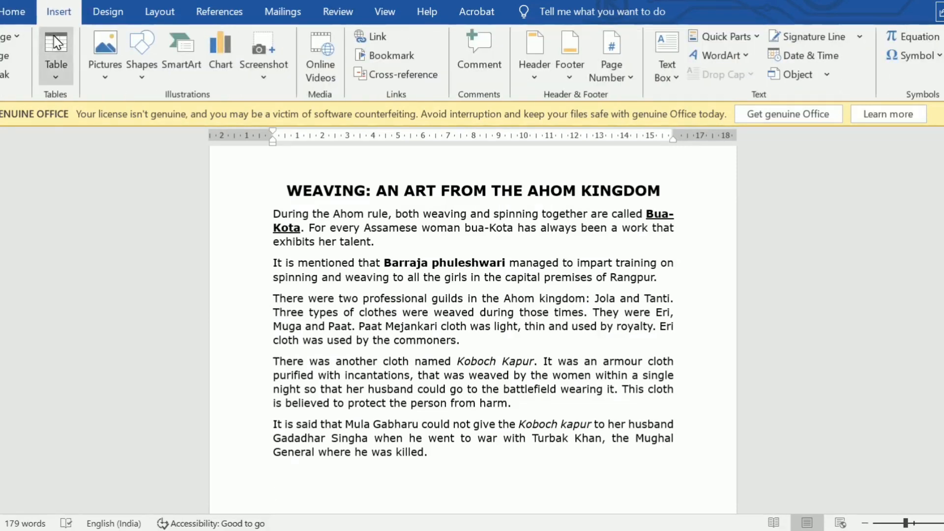
{"action": "left_click", "coordinate": [56, 59]}
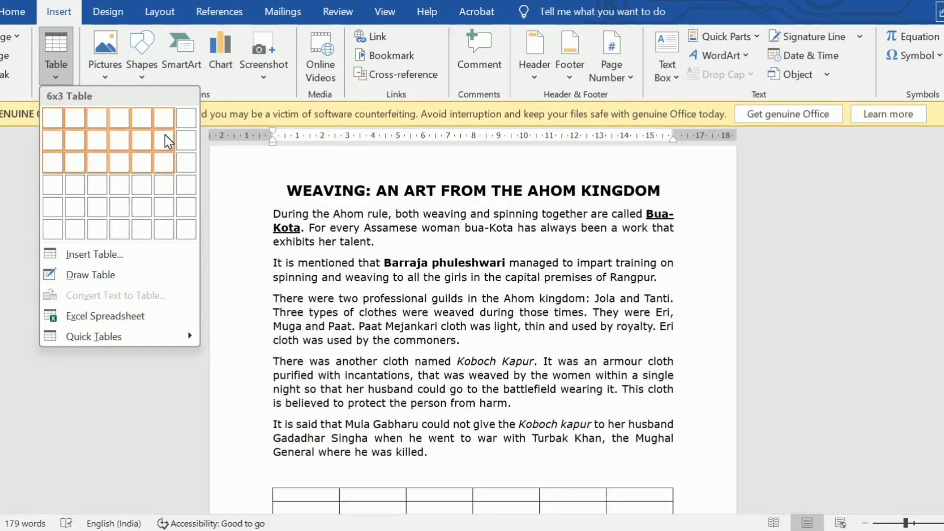
{"action": "left_click", "coordinate": [172, 184]}
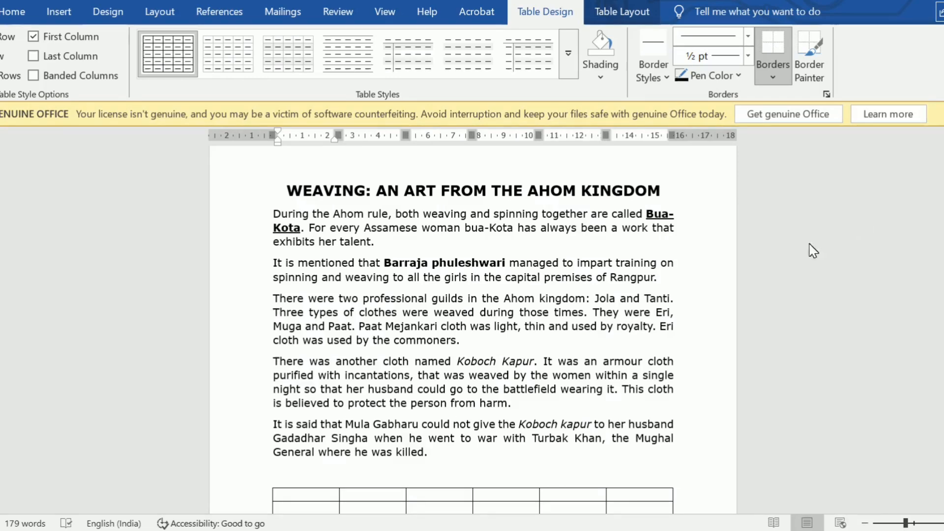
Look over the empty table and examine the column headings of the template table in the question paper in the browser.
{"action": "scroll", "coordinate": [716, 264], "scroll_direction": "down", "scroll_amount": 2}
{"action": "scroll", "coordinate": [716, 264], "scroll_direction": "down", "scroll_amount": 2}
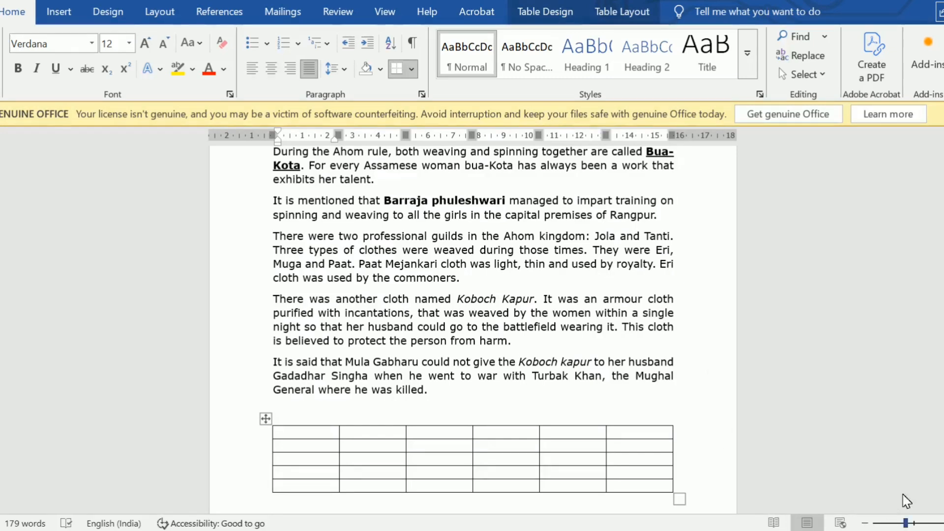
{"action": "left_click", "coordinate": [943, 523]}
{"action": "left_click", "coordinate": [943, 524]}
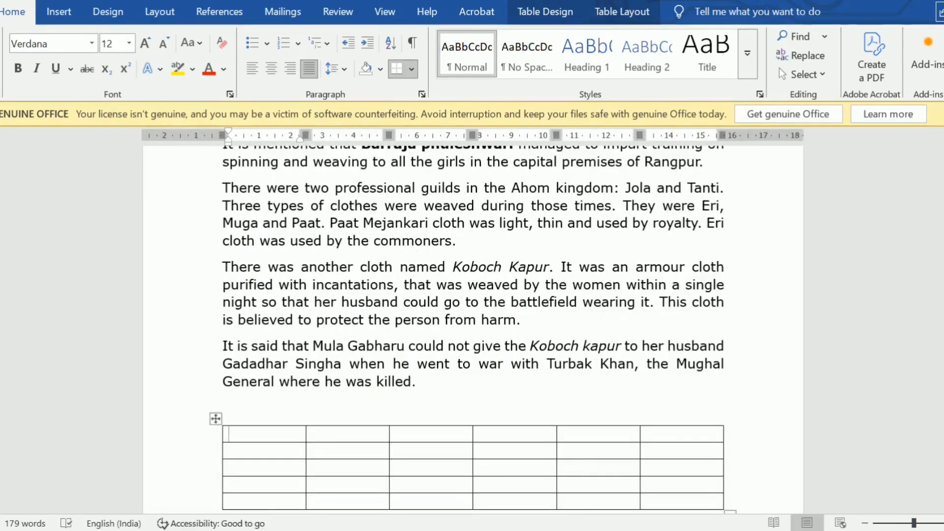
{"action": "left_click", "coordinate": [943, 523]}
{"action": "scroll", "coordinate": [472, 373], "scroll_direction": "down", "scroll_amount": 7}
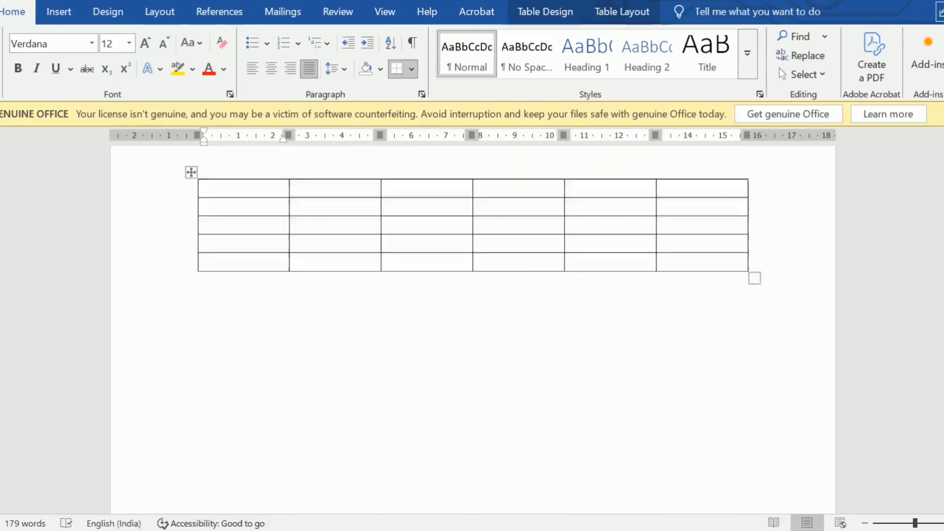
{"action": "scroll", "coordinate": [473, 374], "scroll_direction": "up", "scroll_amount": 2}
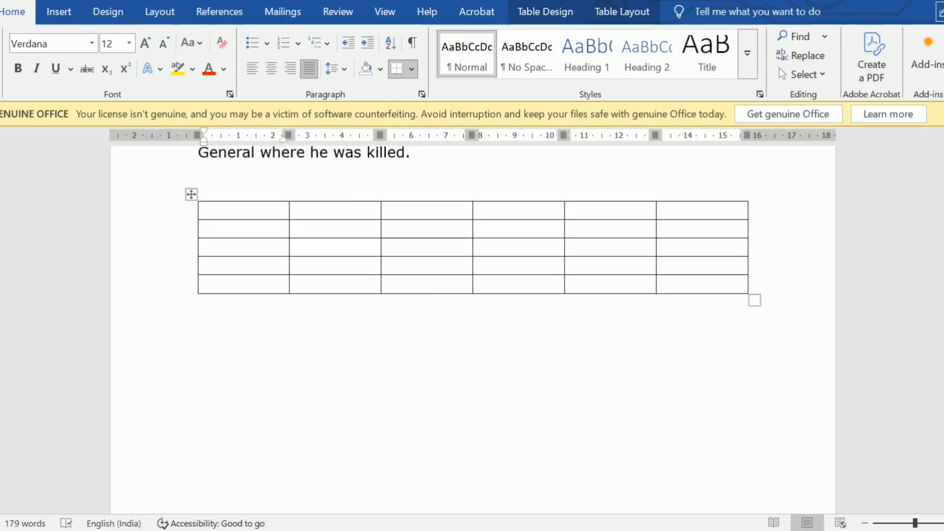
{"action": "left_click", "coordinate": [670, 441]}
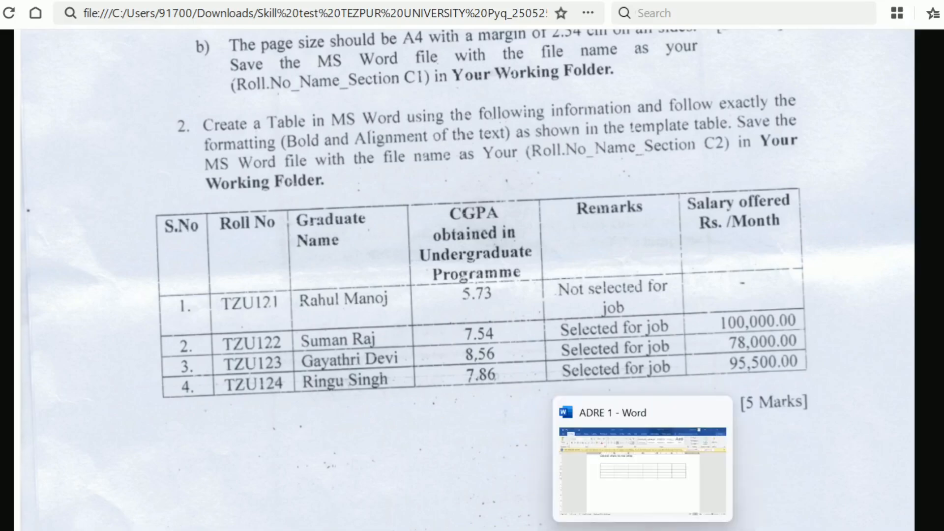
{"action": "left_click", "coordinate": [648, 527]}
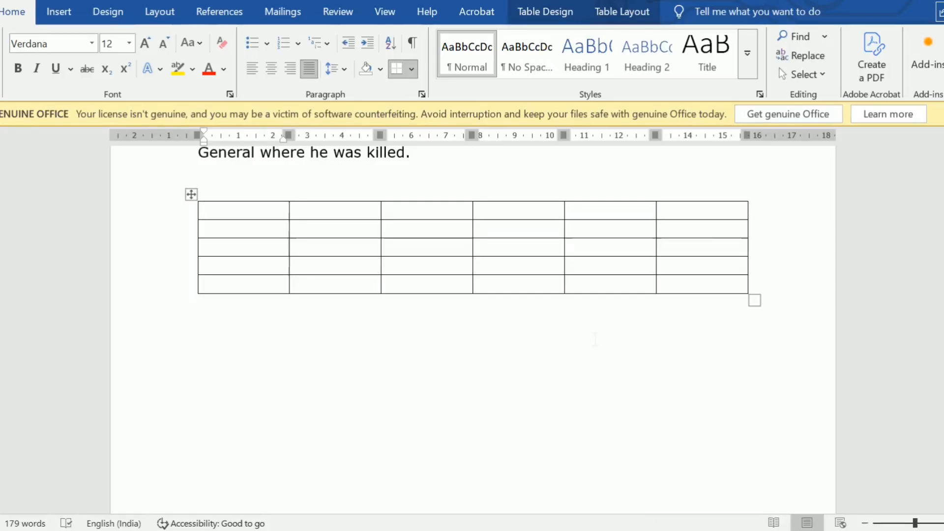
{"action": "type", "text": "S.n"}
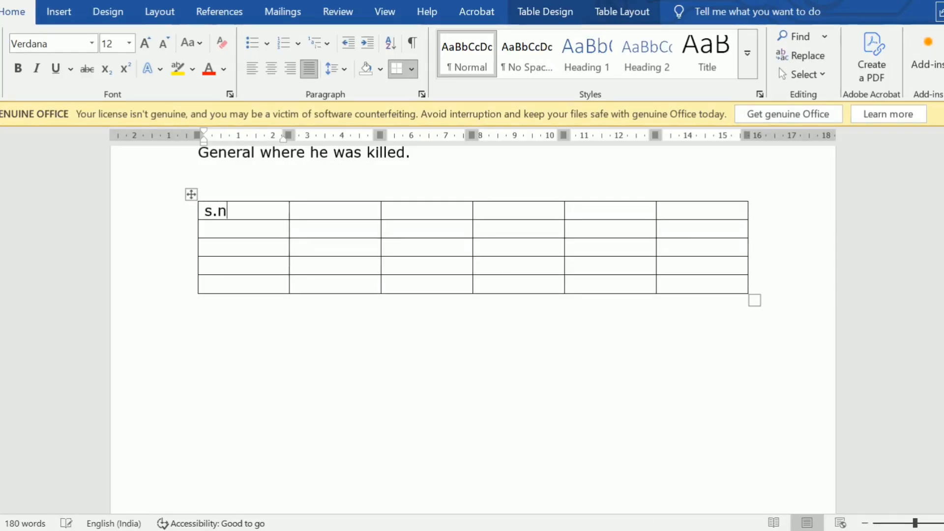
{"action": "type", "text": "o"}
{"action": "key", "text": "BackSpace"}
{"action": "key", "text": "BackSpace"}
{"action": "key", "text": "BackSpace"}
{"action": "key", "text": "BackSpace"}
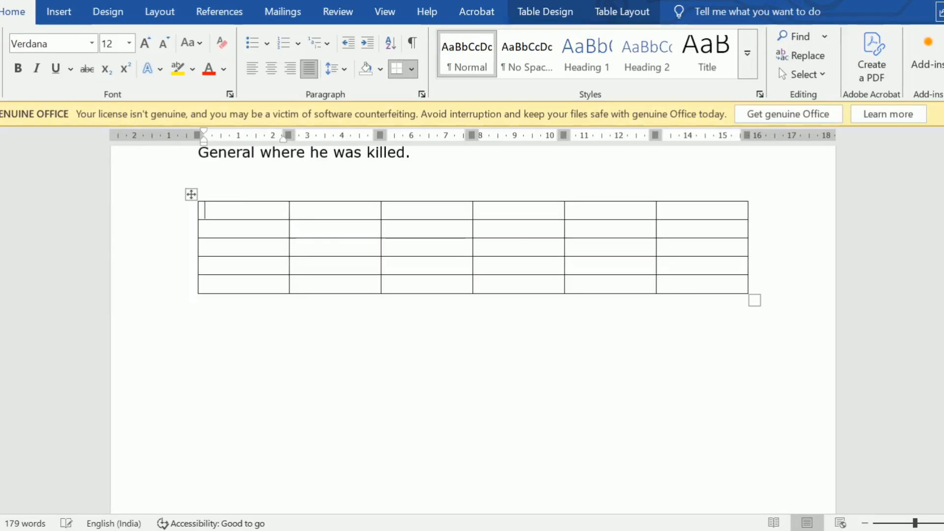
Enter S.NO, GRADUATE NO. and ROLL NO. as the headings of the table's first three columns.
{"action": "type", "text": "S."}
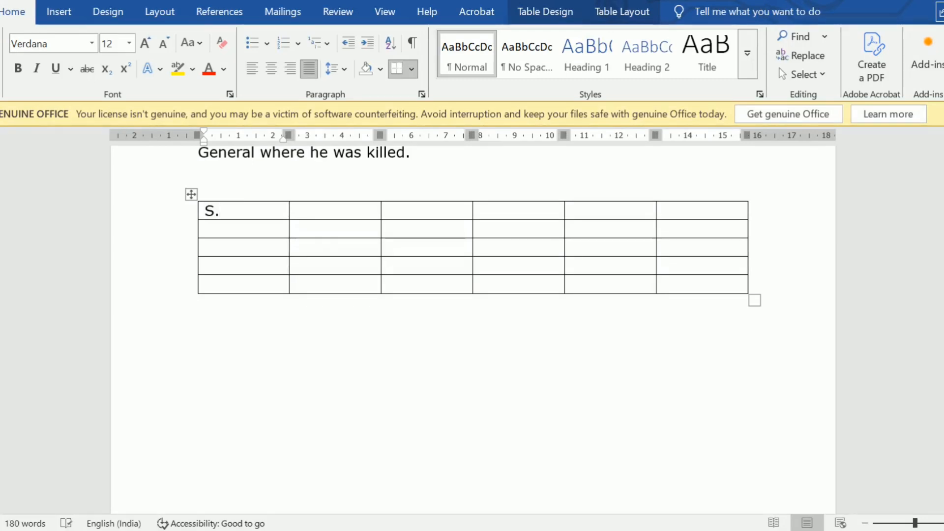
{"action": "type", "text": "NO"}
{"action": "key", "text": "Tab"}
{"action": "type", "text": "GRADUATE "}
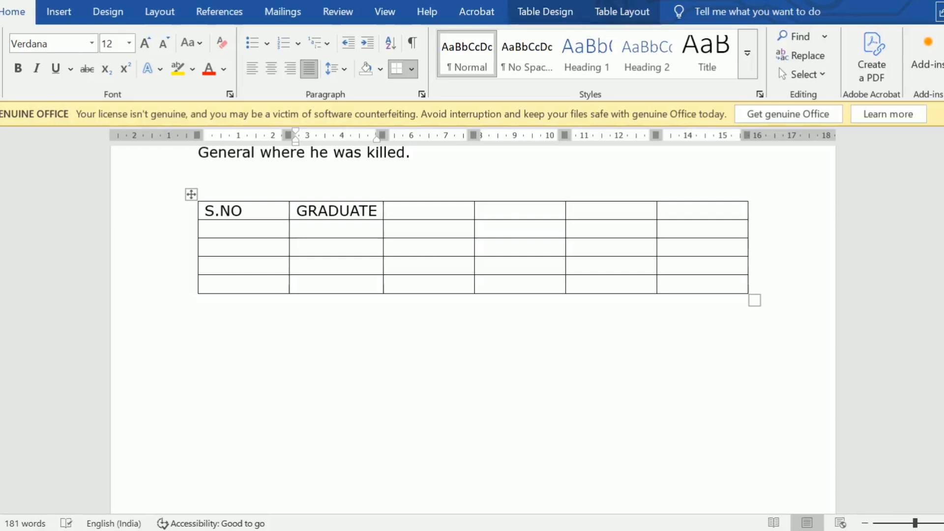
{"action": "type", "text": "NO."}
{"action": "key", "text": "Tab"}
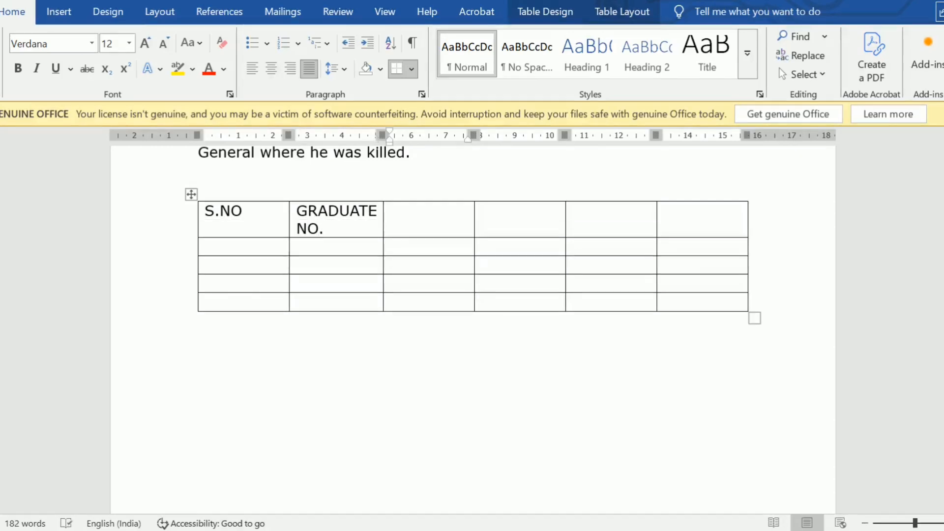
{"action": "type", "text": "ROLL NO."}
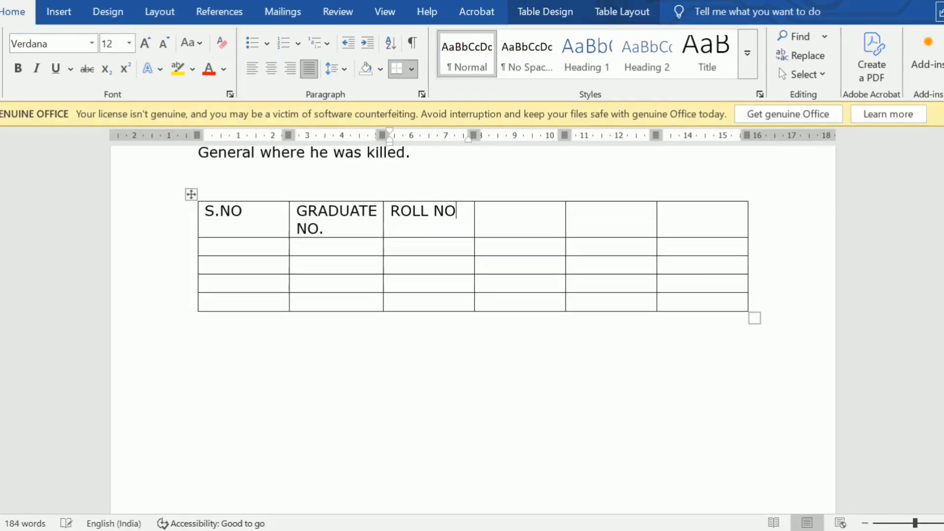
Check the fourth heading in the browser's question paper, and enter CGPA in the fourth header cell of the Word table.
{"action": "left_click", "coordinate": [684, 527]}
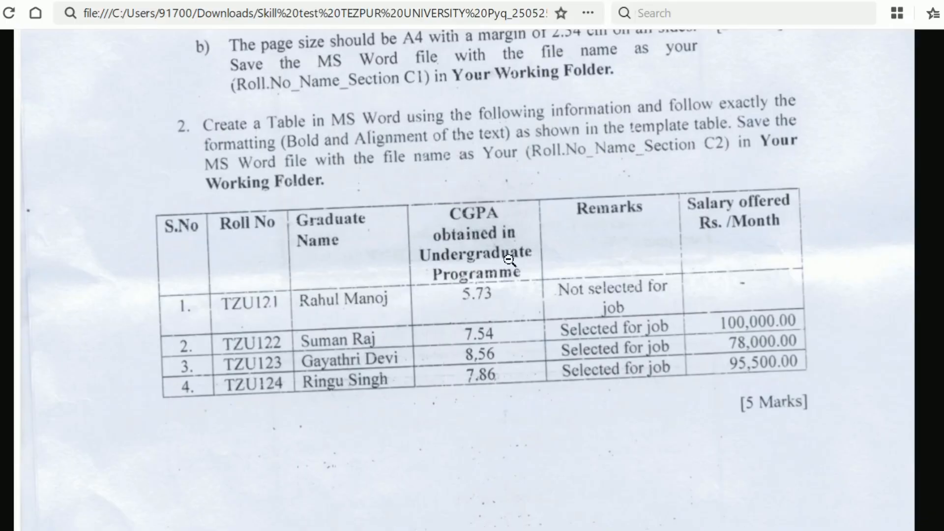
{"action": "left_click", "coordinate": [644, 529]}
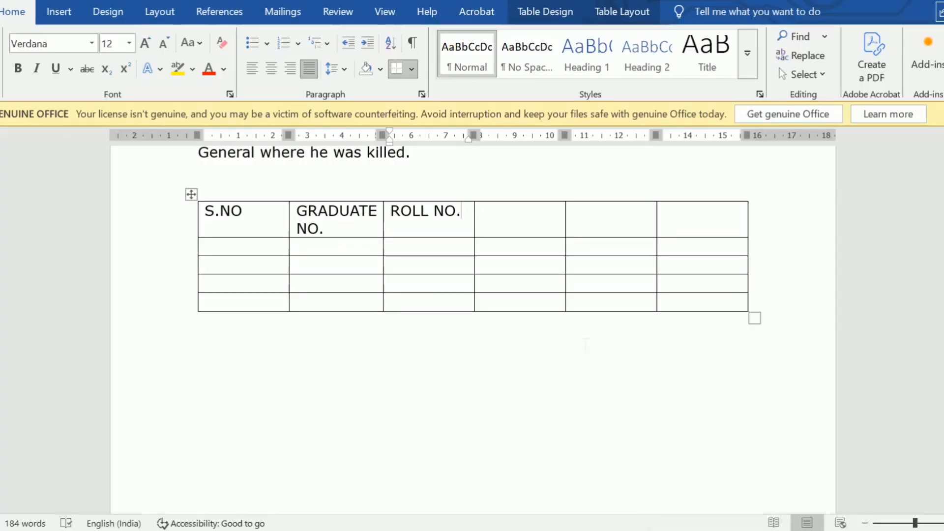
{"action": "key", "text": "Tab"}
{"action": "type", "text": "C"}
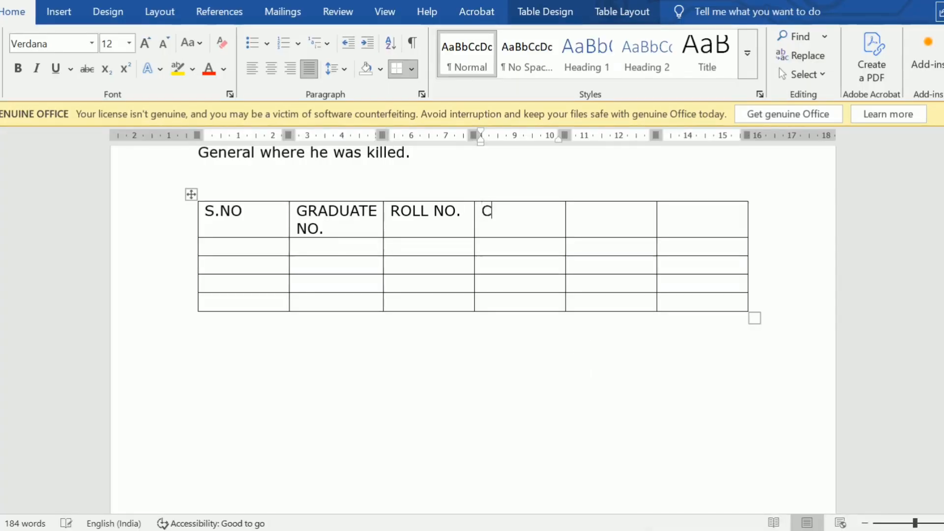
{"action": "type", "text": "GPA"}
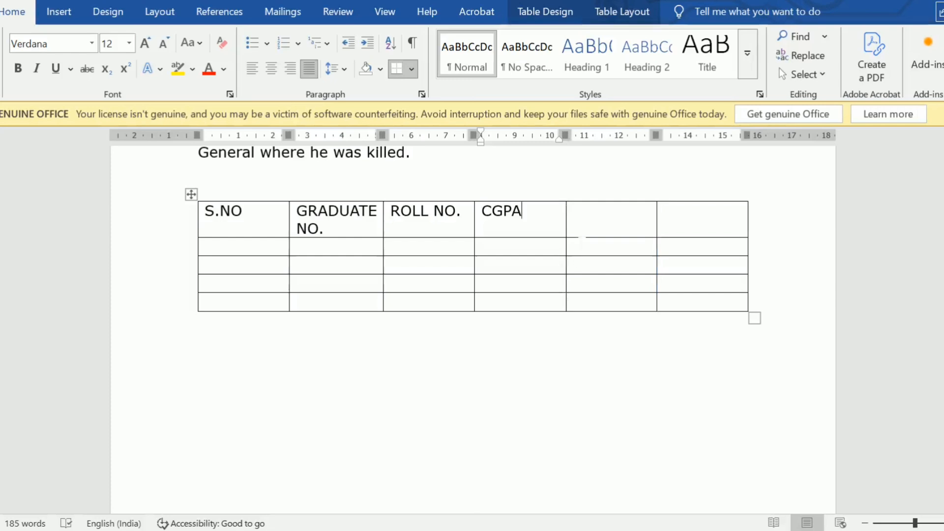
Extend the fourth column's heading to read "CGPA obtained in undergraduate program".
{"action": "left_click", "coordinate": [623, 212]}
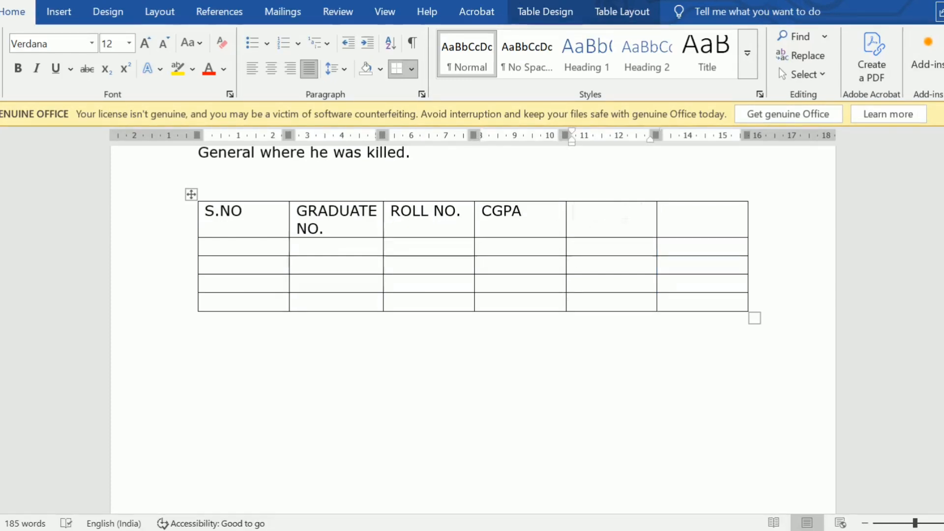
{"action": "key", "text": "Tab"}
{"action": "key", "text": "Tab"}
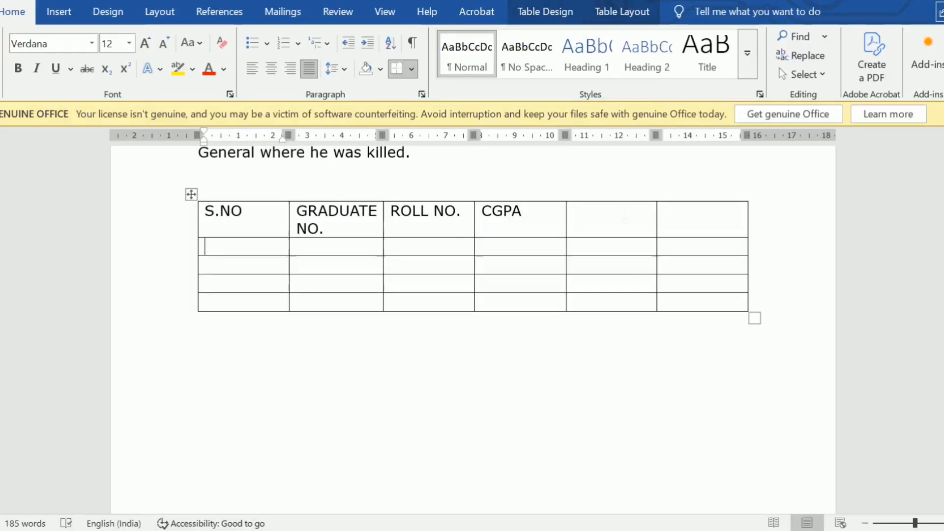
{"action": "key", "text": "Up"}
{"action": "key", "text": "Tab"}
{"action": "key", "text": "Tab"}
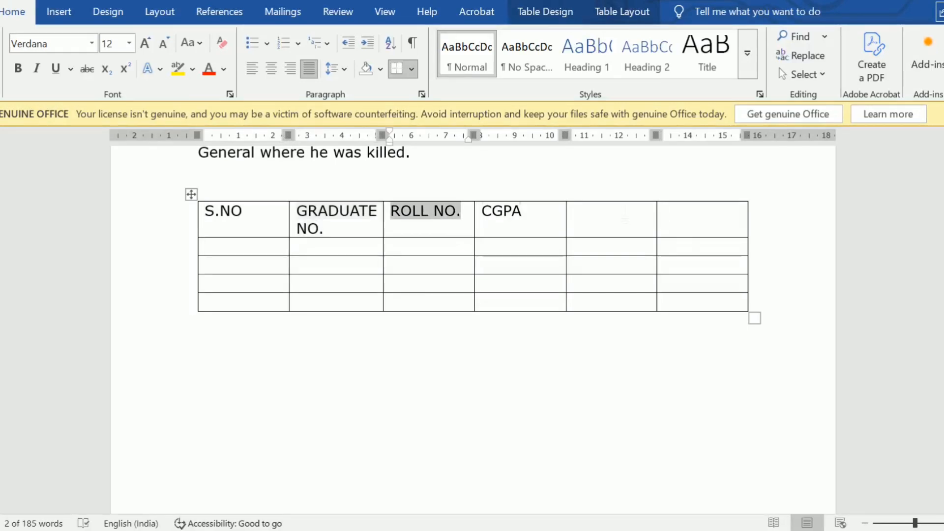
{"action": "key", "text": "Tab"}
{"action": "key", "text": "Right"}
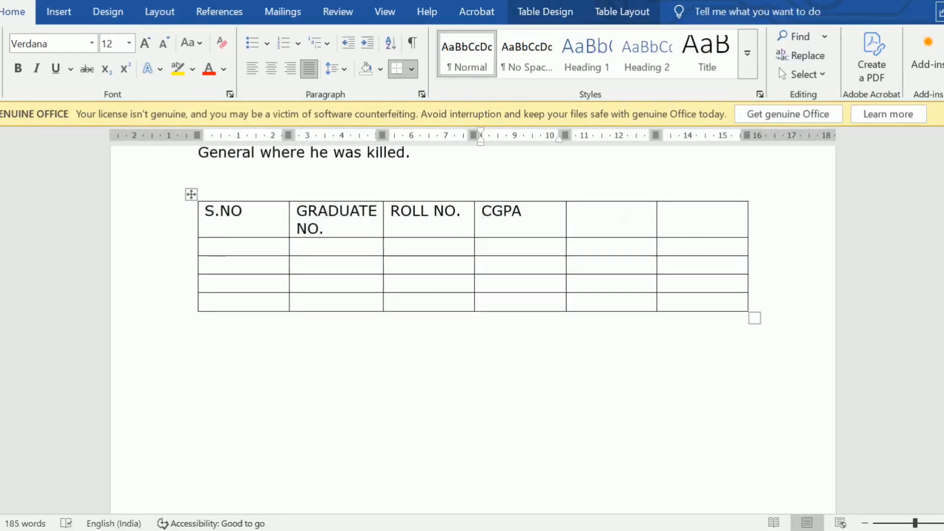
{"action": "type", "text": "onb"}
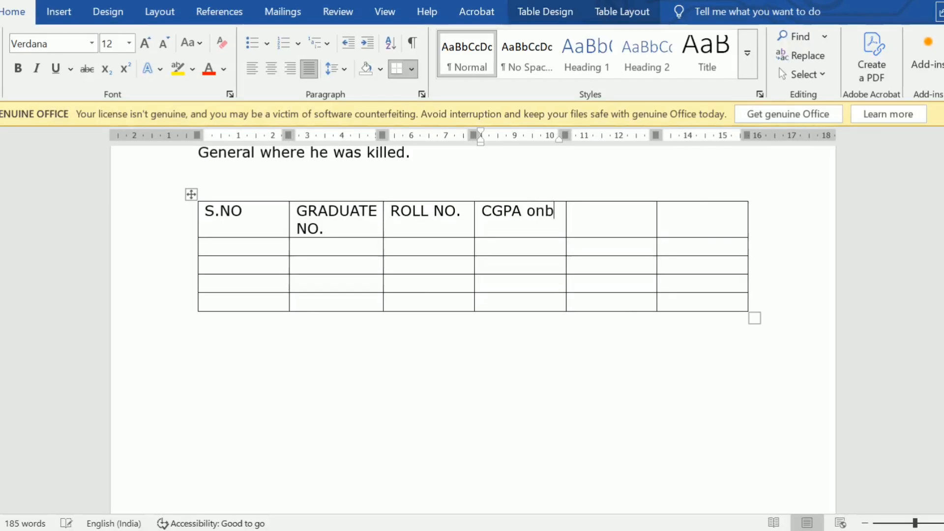
{"action": "key", "text": "BackSpace"}
{"action": "key", "text": "BackSpace"}
{"action": "type", "text": "btained in"}
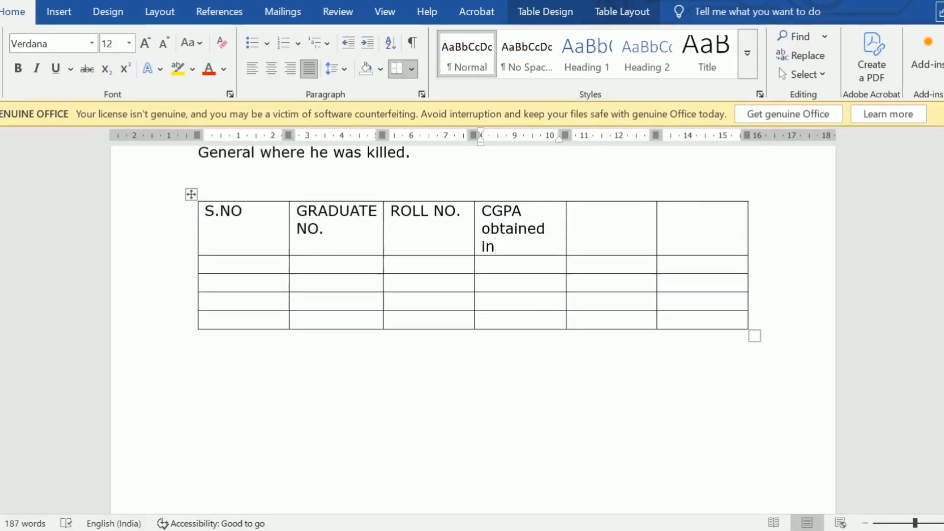
{"action": "mouse_move", "coordinate": [904, 424]}
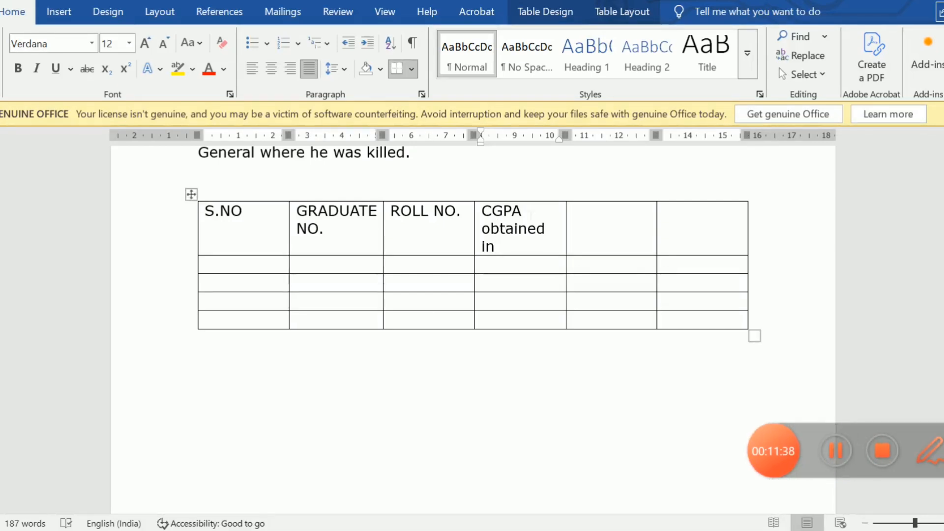
{"action": "type", "text": "u"}
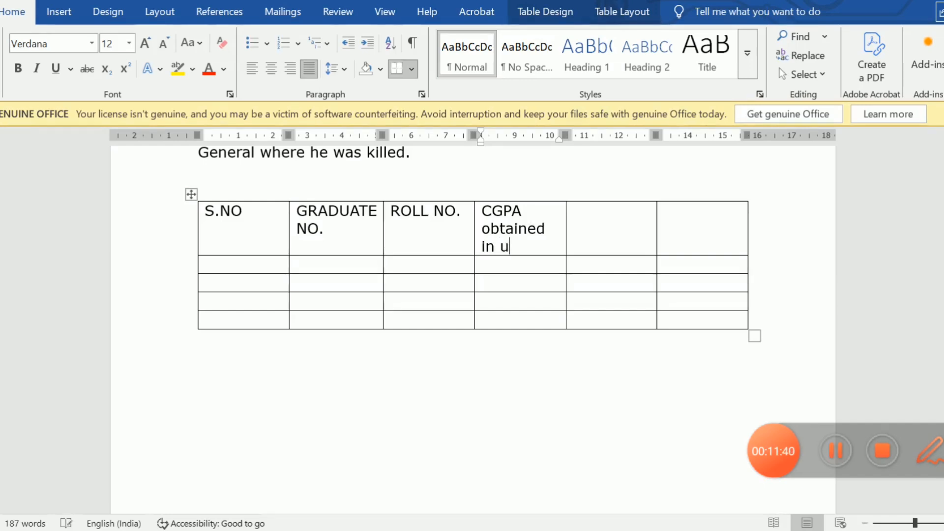
{"action": "type", "text": "ndergraduat"}
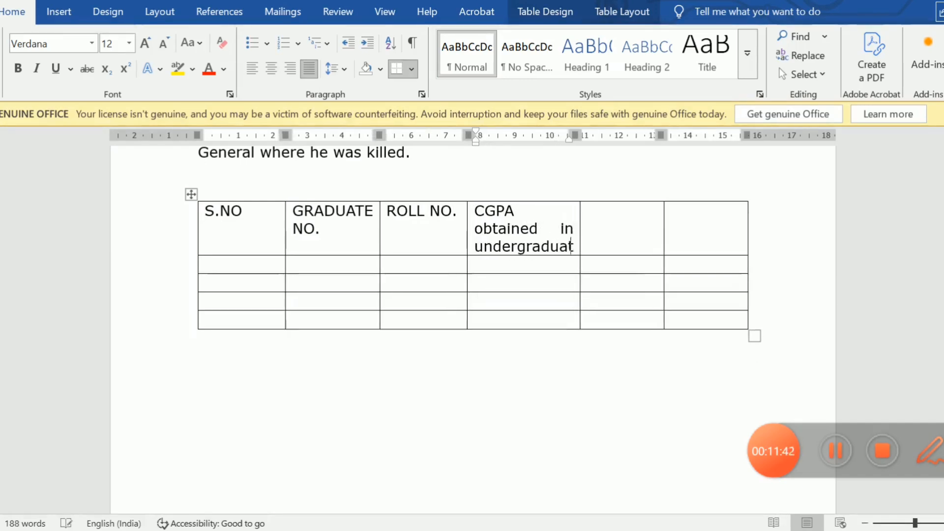
{"action": "type", "text": "e program"}
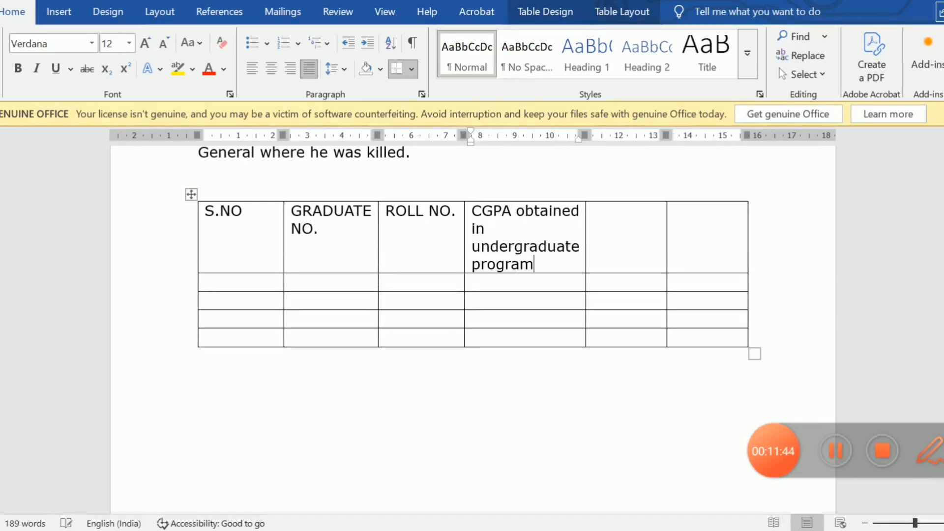
Check the fifth heading in the browser's question paper, and enter Remarks in the fifth header cell of the Word table.
{"action": "key", "text": "Tab"}
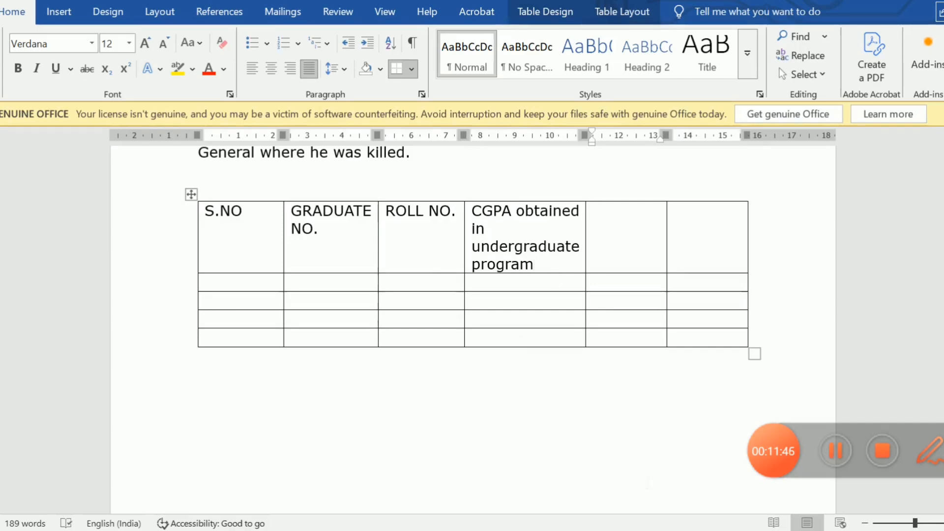
{"action": "mouse_move", "coordinate": [674, 528]}
{"action": "left_click", "coordinate": [674, 460]}
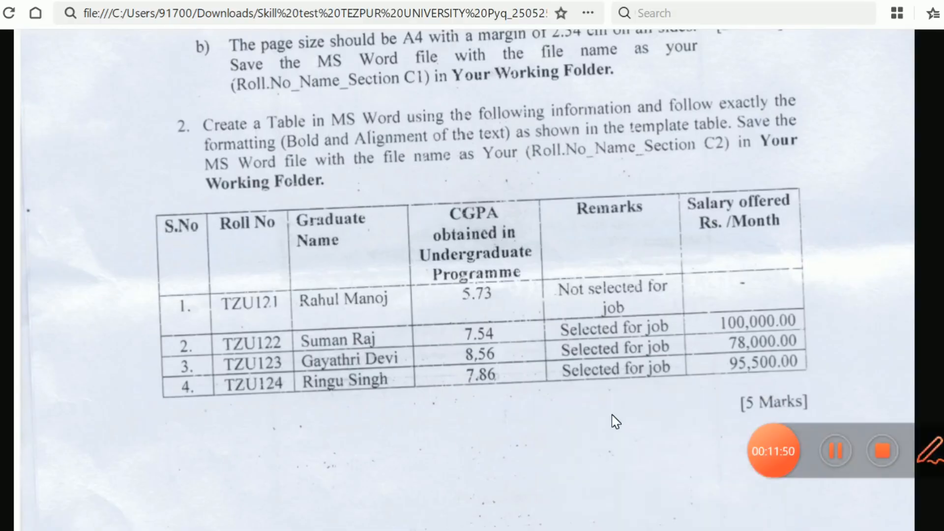
{"action": "key", "text": "alt+Tab"}
{"action": "type", "text": "Remarks"}
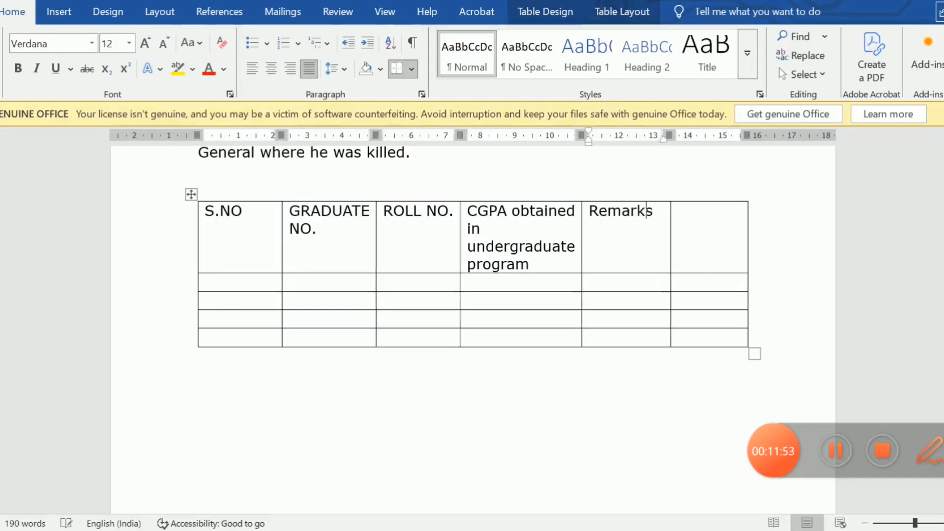
Check the last heading in the browser's question paper, and enter "Salary offered Rs./month" in the sixth header cell of the Word table.
{"action": "left_click", "coordinate": [678, 211]}
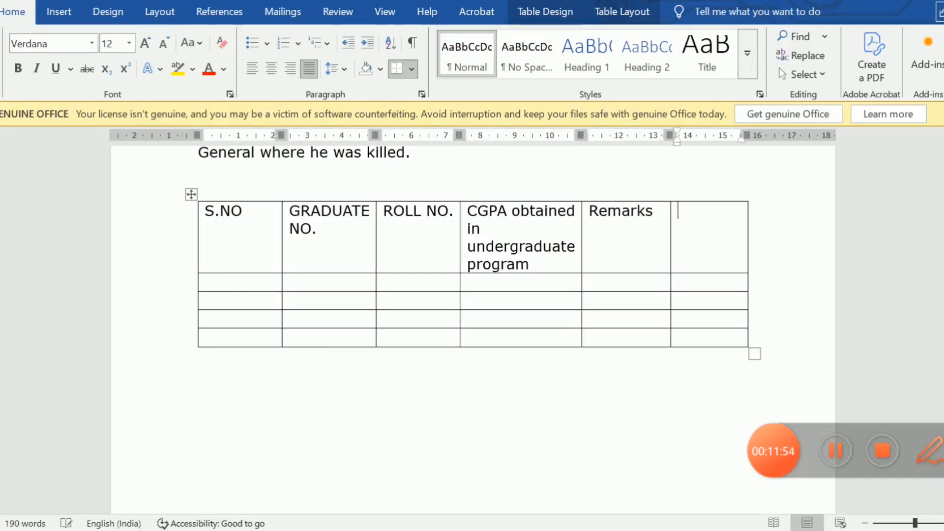
{"action": "key", "text": "alt+Tab"}
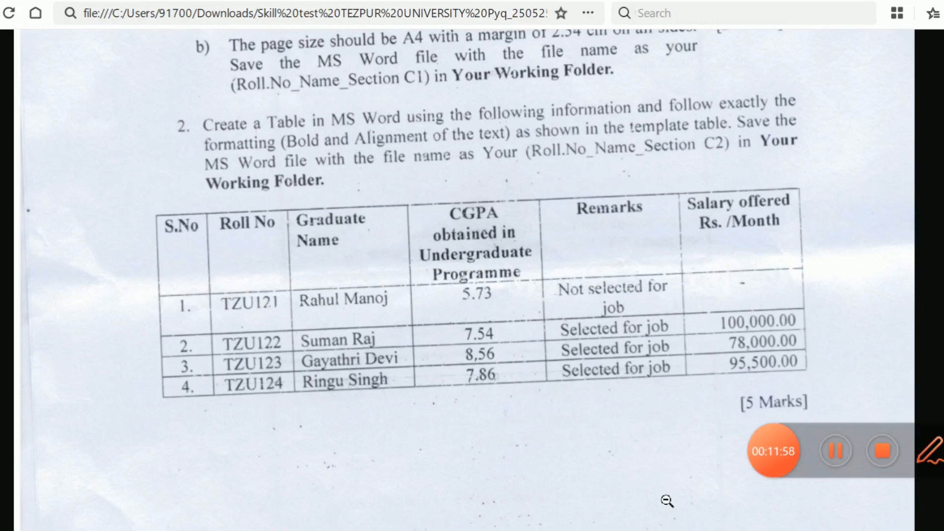
{"action": "mouse_move", "coordinate": [679, 530]}
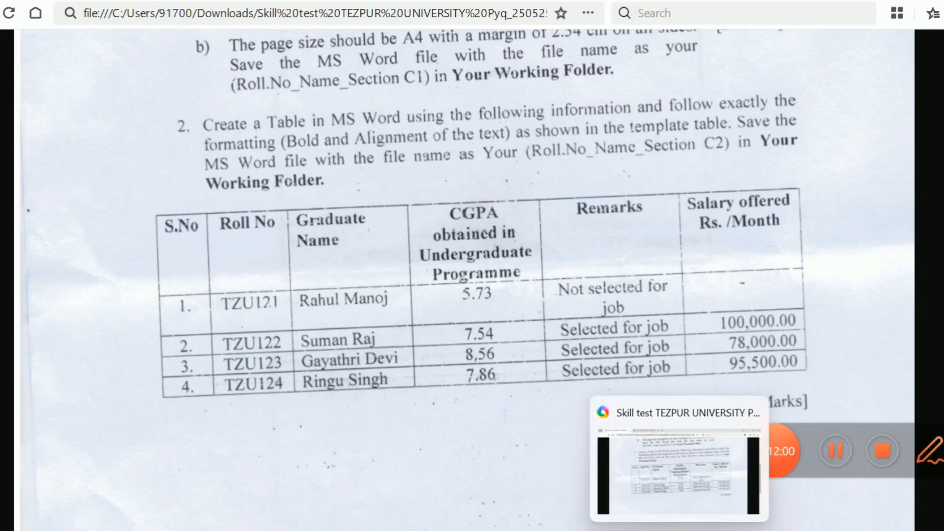
{"action": "key", "text": "alt+Tab"}
{"action": "type", "text": "S"}
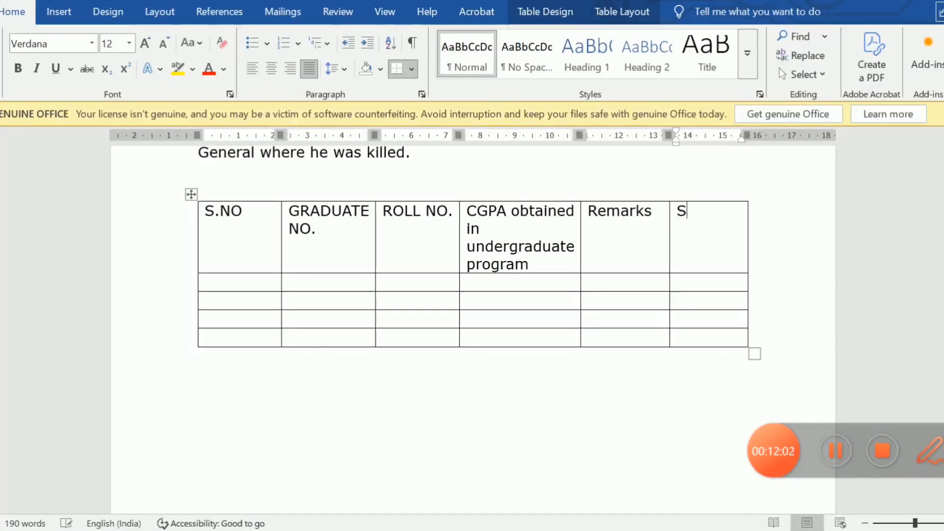
{"action": "type", "text": "alary of"}
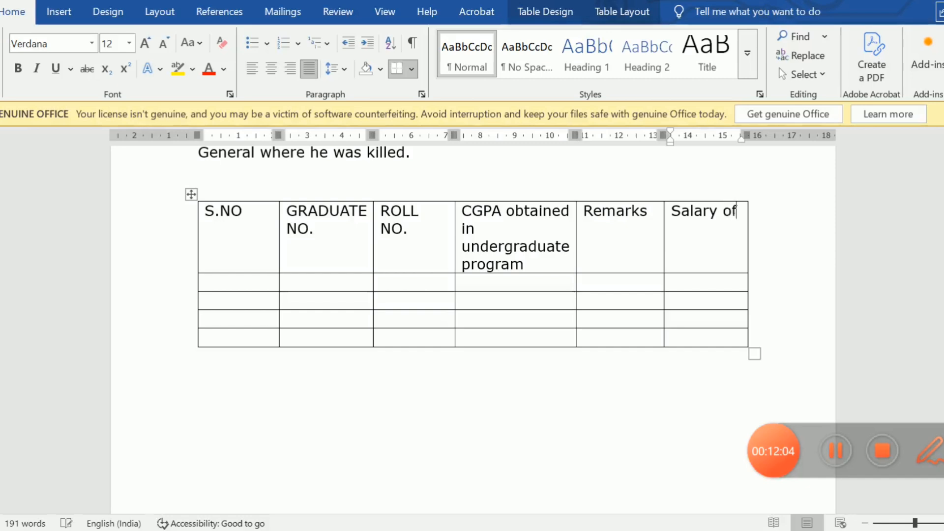
{"action": "type", "text": "fered"}
{"action": "type", "text": "R"}
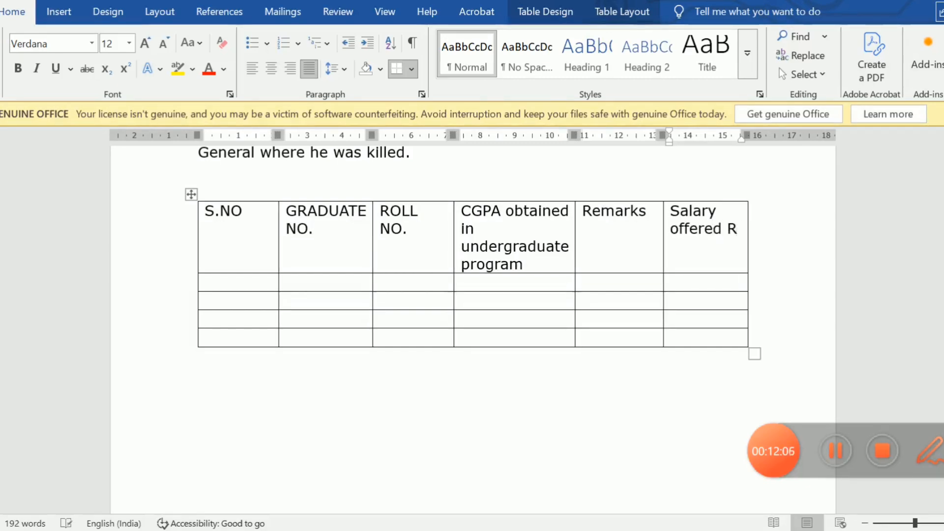
{"action": "type", "text": "s./"}
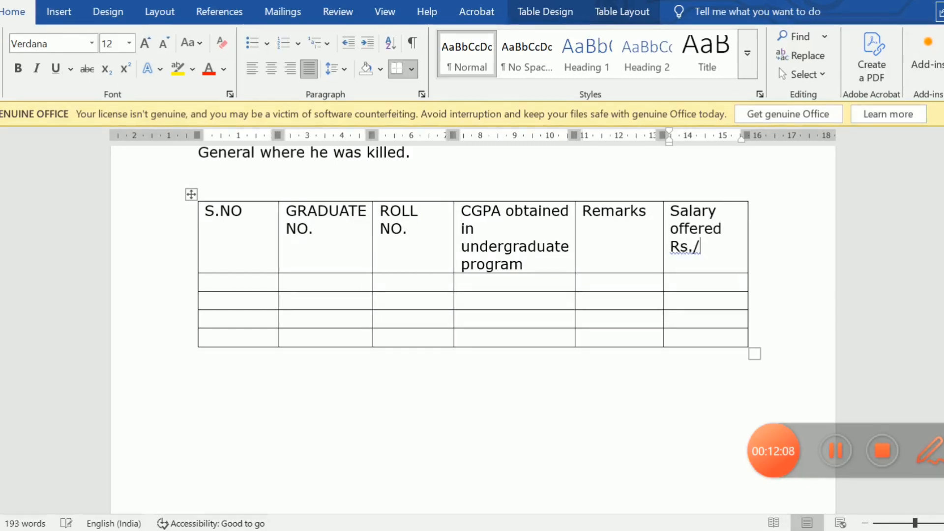
{"action": "type", "text": "month"}
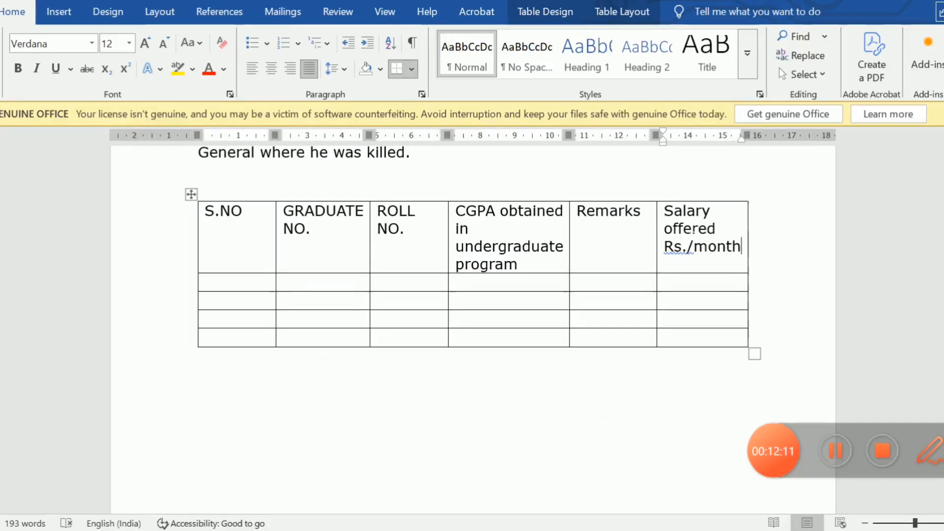
Change the end of the salary column's heading to read "Rs/month", without a period or space before the slash.
{"action": "key", "text": "Left"}
{"action": "key", "text": "Left"}
{"action": "key", "text": "Left"}
{"action": "key", "text": "Left"}
{"action": "key", "text": "Left"}
{"action": "key", "text": "Left"}
{"action": "key", "text": "Return"}
{"action": "key", "text": "Right"}
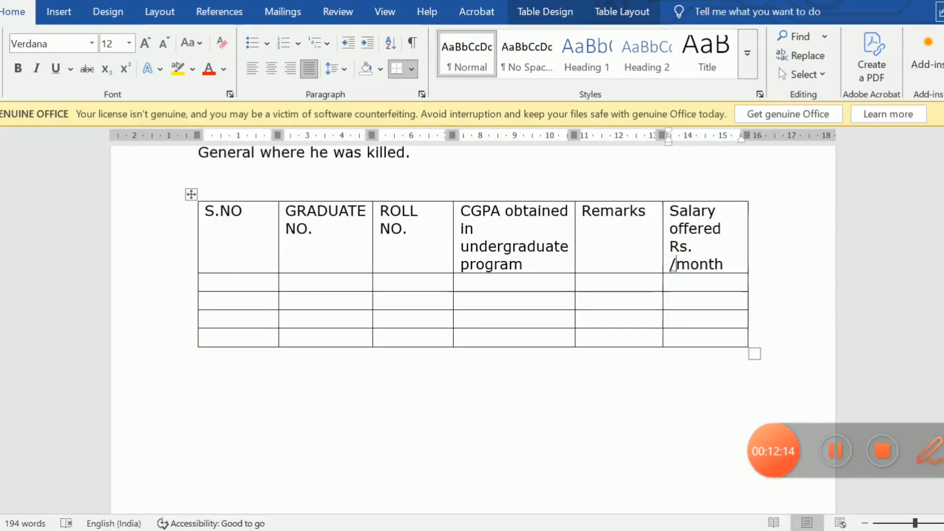
{"action": "key", "text": "shift+Return"}
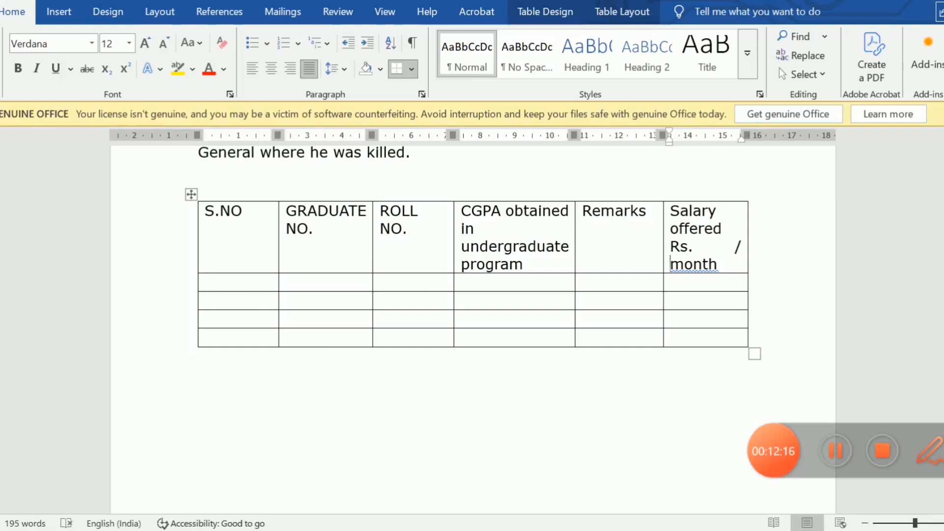
{"action": "key", "text": "BackSpace"}
{"action": "key", "text": "BackSpace"}
{"action": "key", "text": "BackSpace"}
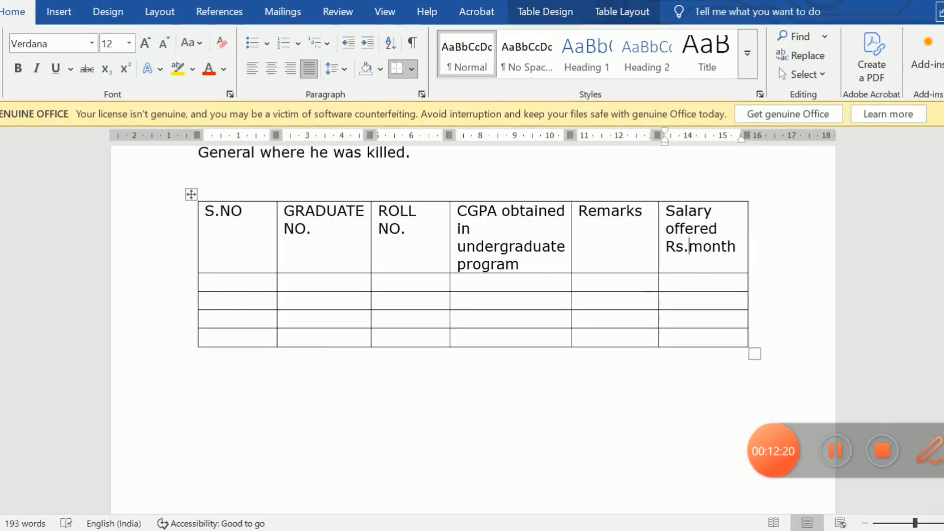
{"action": "key", "text": "BackSpace"}
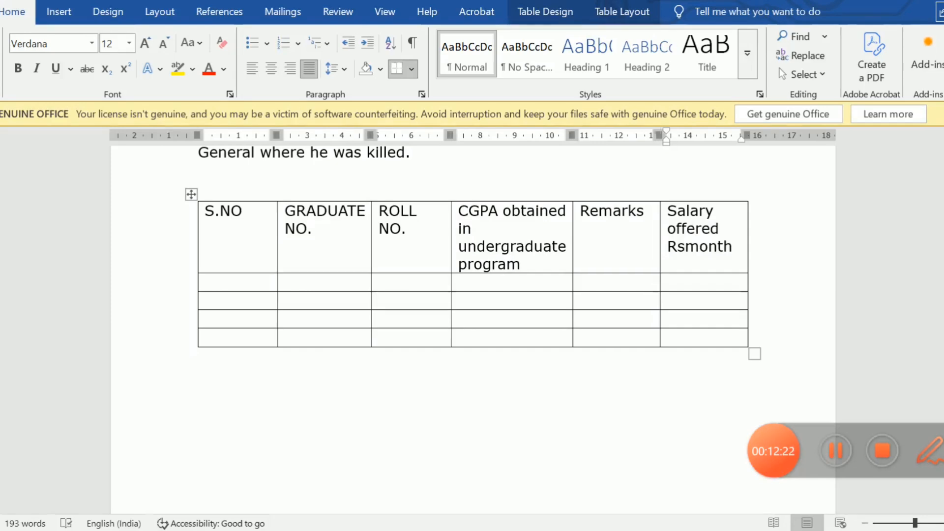
{"action": "type", "text": "/"}
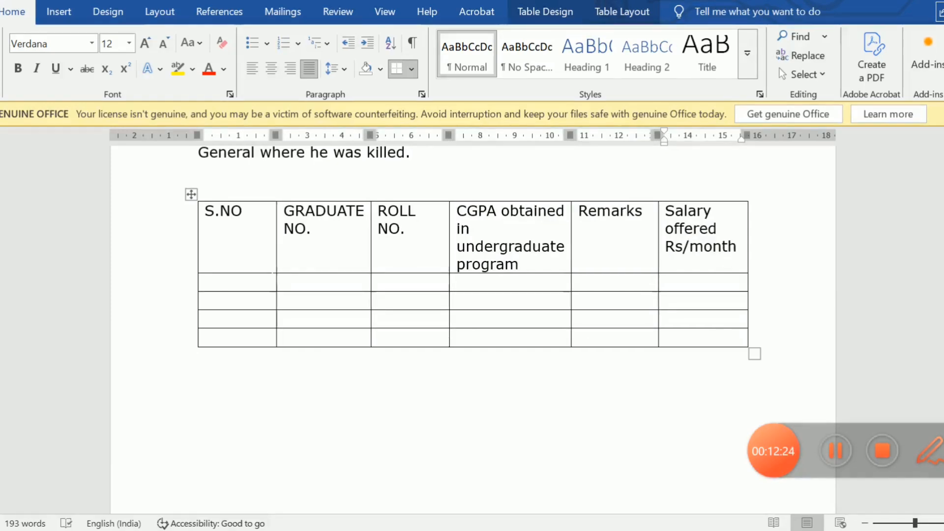
Examine the template table's data rows in the browser's question paper, and enter 1. as the first serial number in the Word table.
{"action": "key", "text": "Tab"}
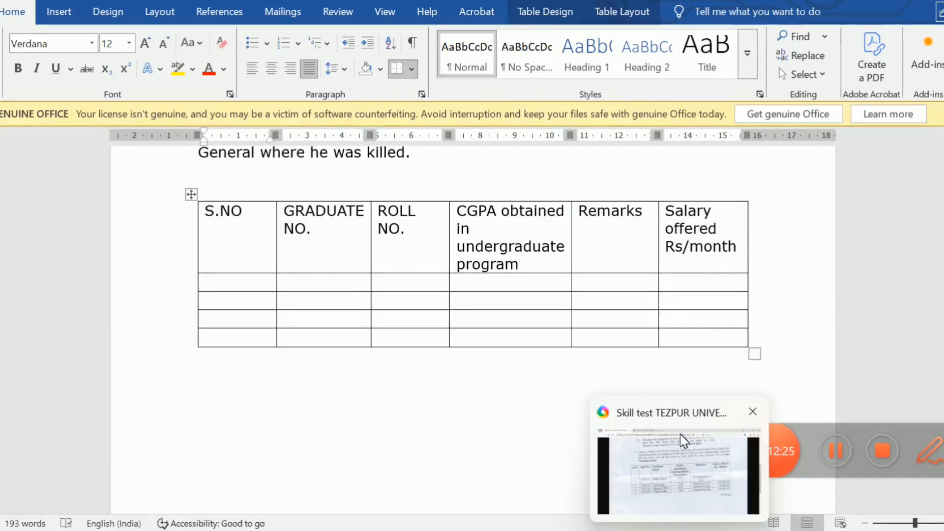
{"action": "left_click", "coordinate": [685, 438]}
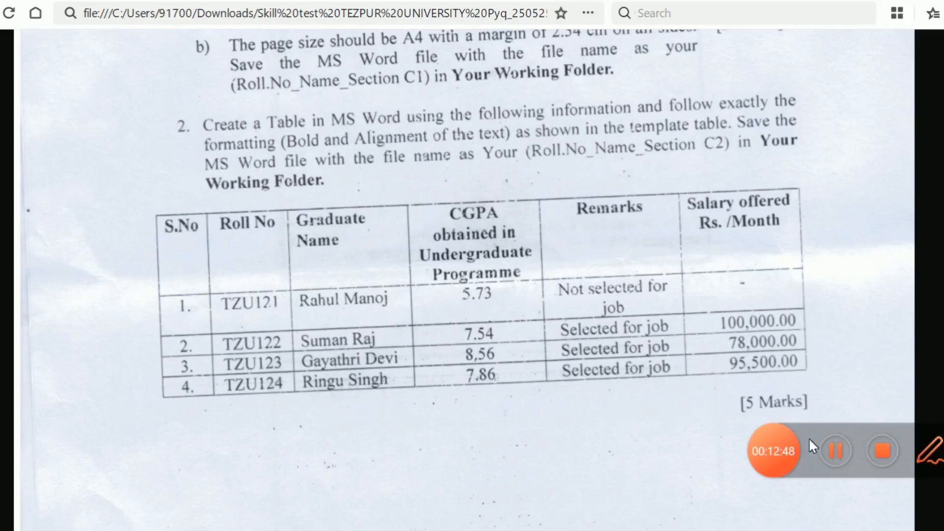
{"action": "mouse_move", "coordinate": [643, 528]}
{"action": "left_click", "coordinate": [640, 475]}
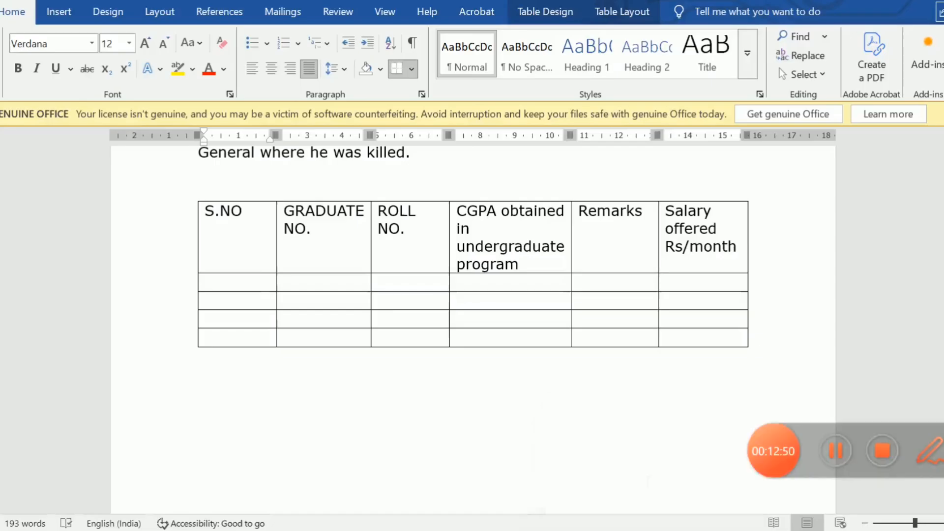
{"action": "type", "text": "1."}
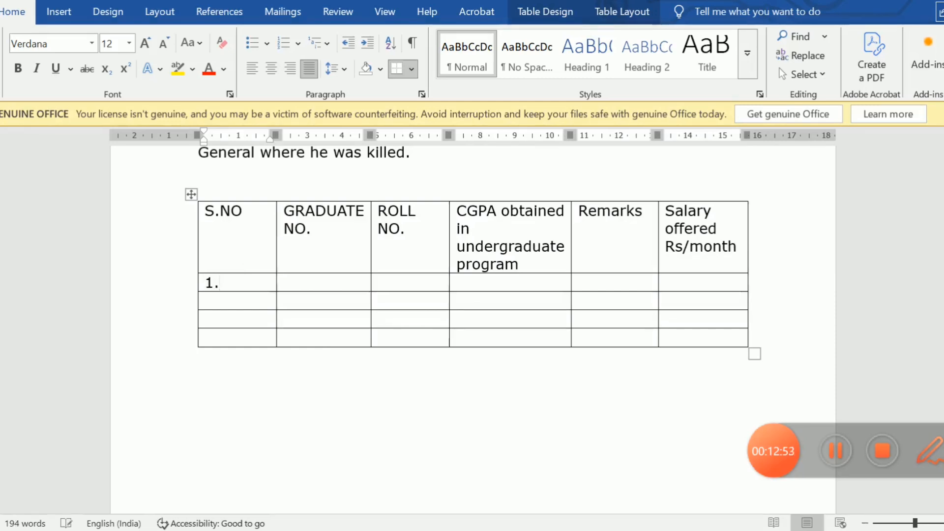
{"action": "key", "text": "Return"}
{"action": "key", "text": "BackSpace"}
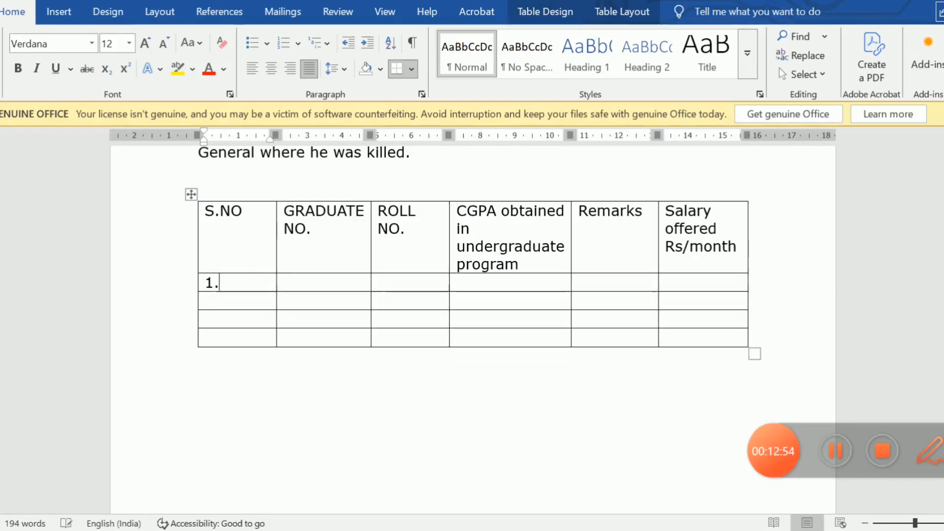
Fill the second column's four data rows with the graduates' roll numbers from the question paper, in order.
{"action": "key", "text": "Tab"}
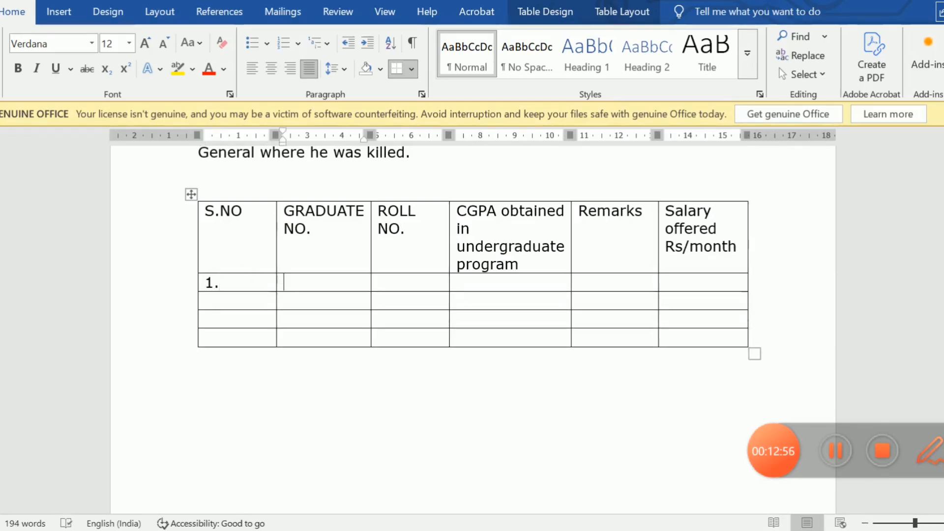
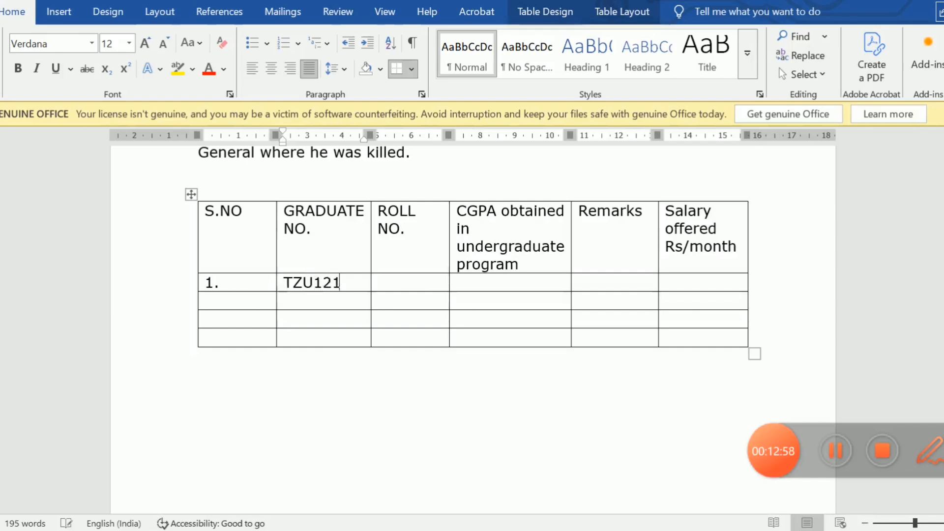
{"action": "key", "text": "Left"}
{"action": "key", "text": "Down"}
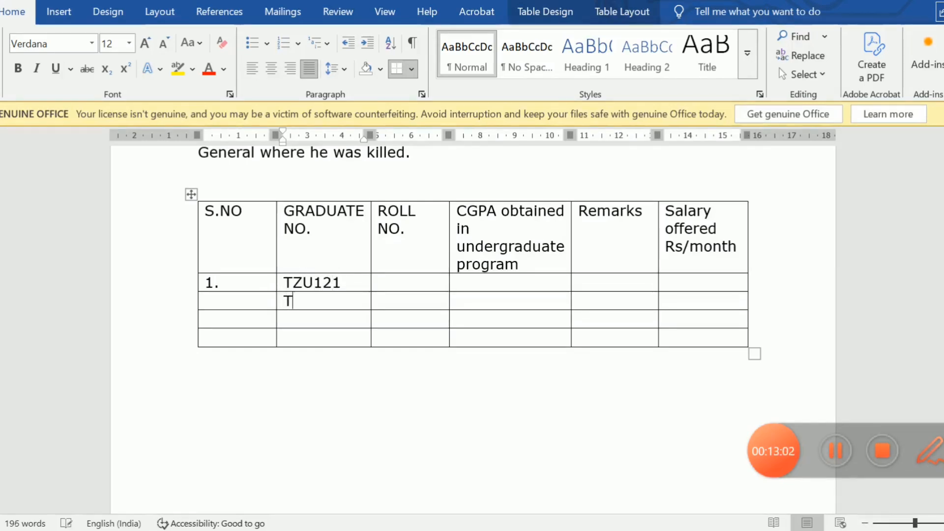
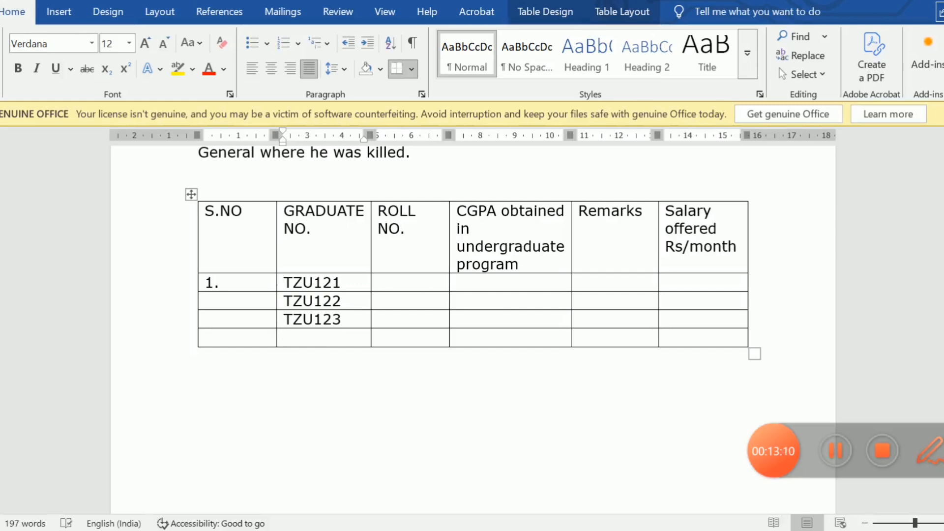
{"action": "key", "text": "Down"}
{"action": "key", "text": "Left"}
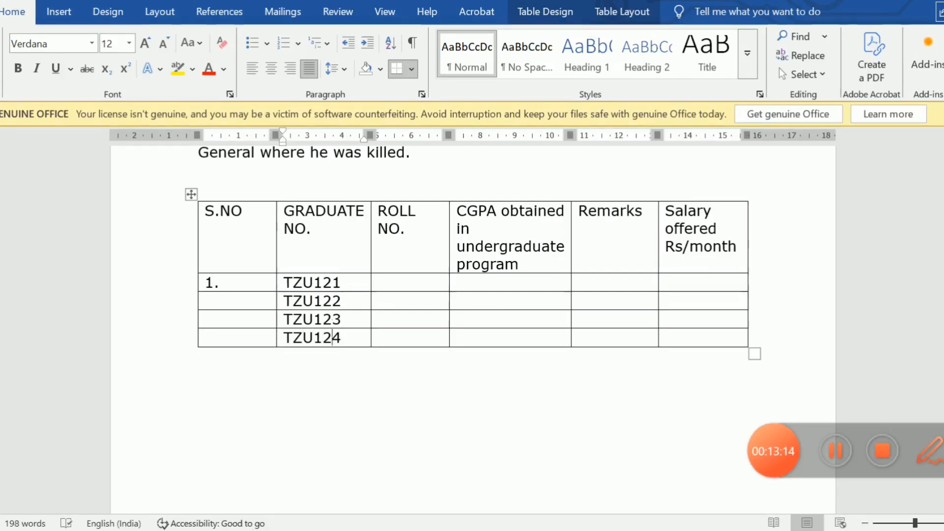
Enter serial numbers 2., 3. and 4. in the S.NO column's remaining rows.
{"action": "left_click", "coordinate": [205, 301]}
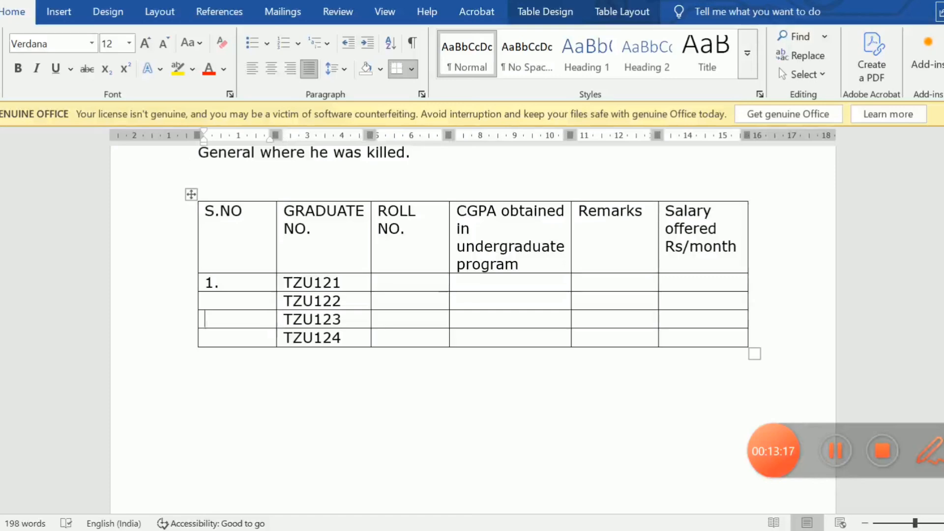
{"action": "type", "text": "2."}
{"action": "key", "text": "Down"}
{"action": "type", "text": "3."}
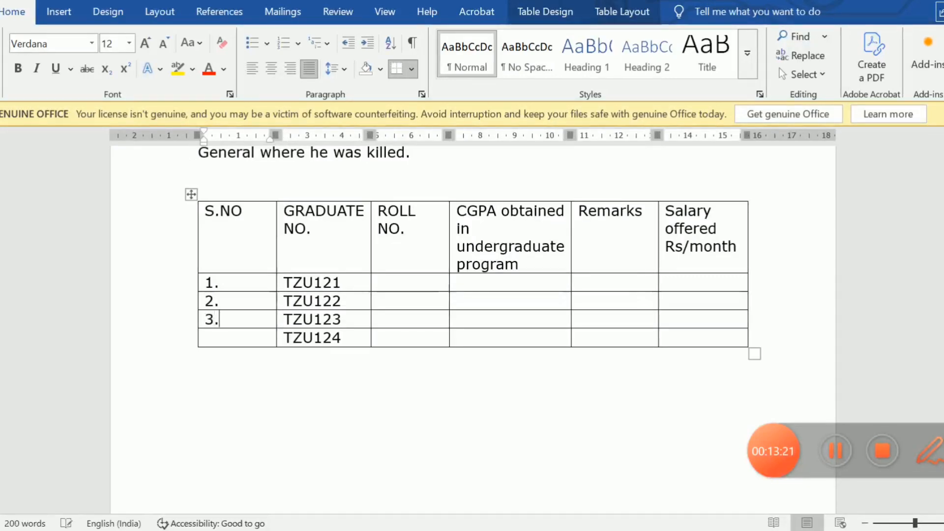
{"action": "key", "text": "Down"}
{"action": "type", "text": "4."}
{"action": "key", "text": "Right"}
{"action": "key", "text": "Right"}
{"action": "key", "text": "Right"}
{"action": "key", "text": "Right"}
{"action": "key", "text": "Right"}
{"action": "key", "text": "Right"}
{"action": "key", "text": "Right"}
{"action": "key", "text": "Right"}
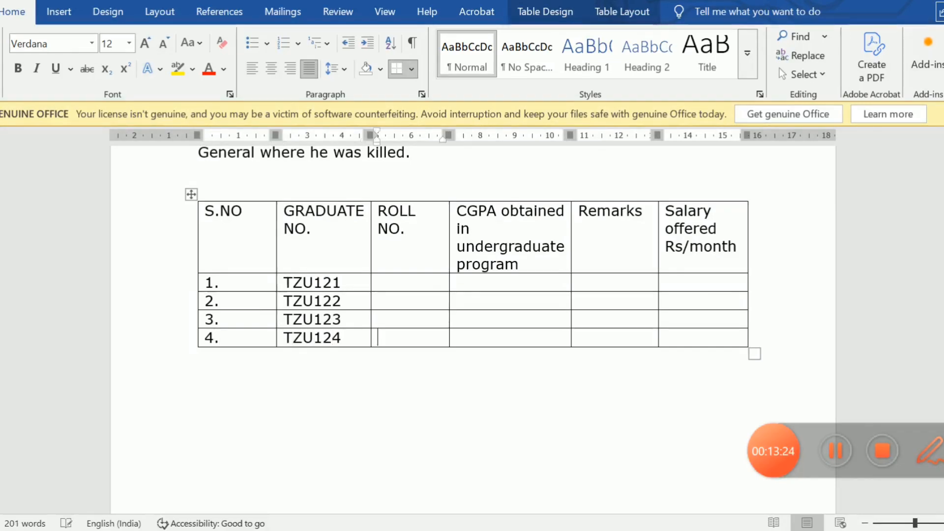
{"action": "mouse_move", "coordinate": [679, 530]}
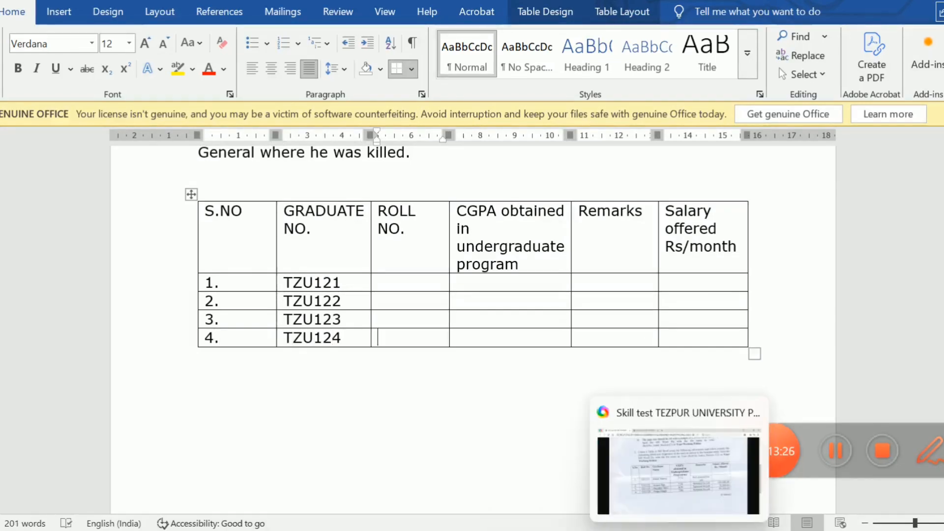
{"action": "left_click", "coordinate": [666, 448]}
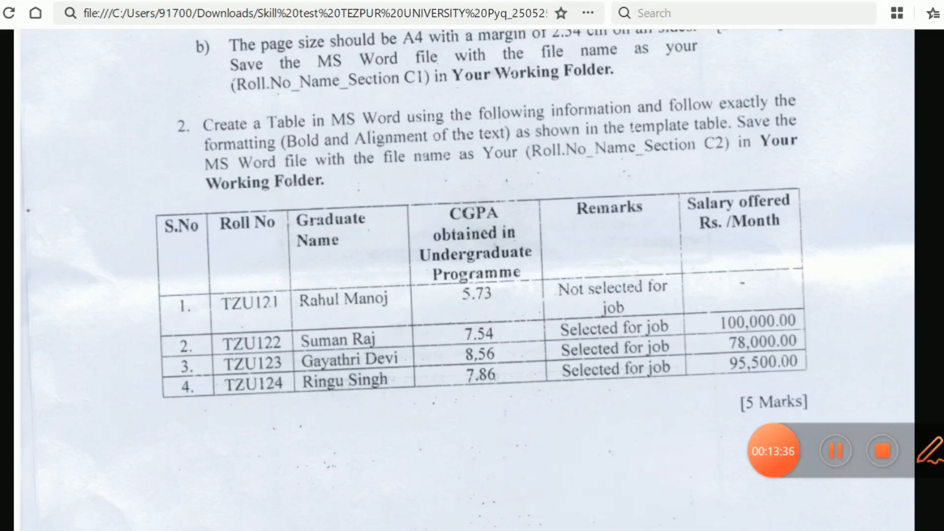
{"action": "left_click", "coordinate": [631, 524]}
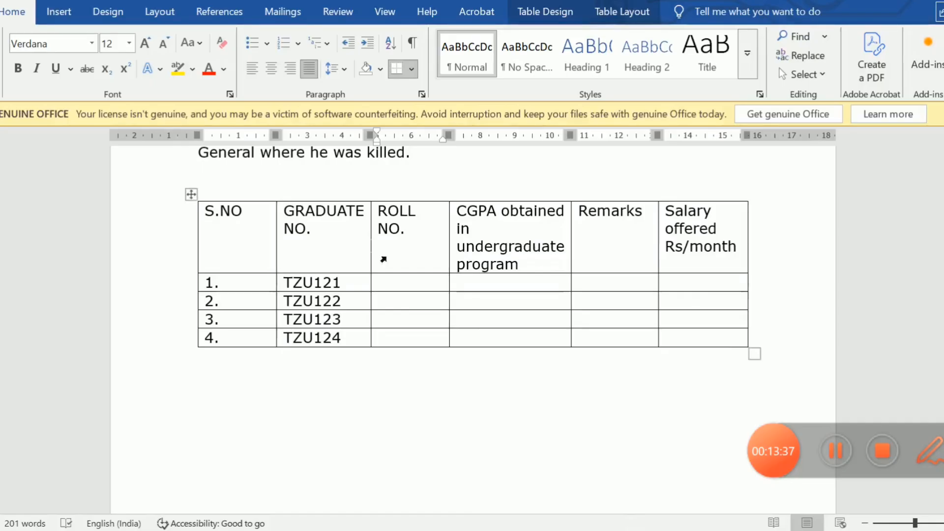
{"action": "left_click", "coordinate": [386, 283]}
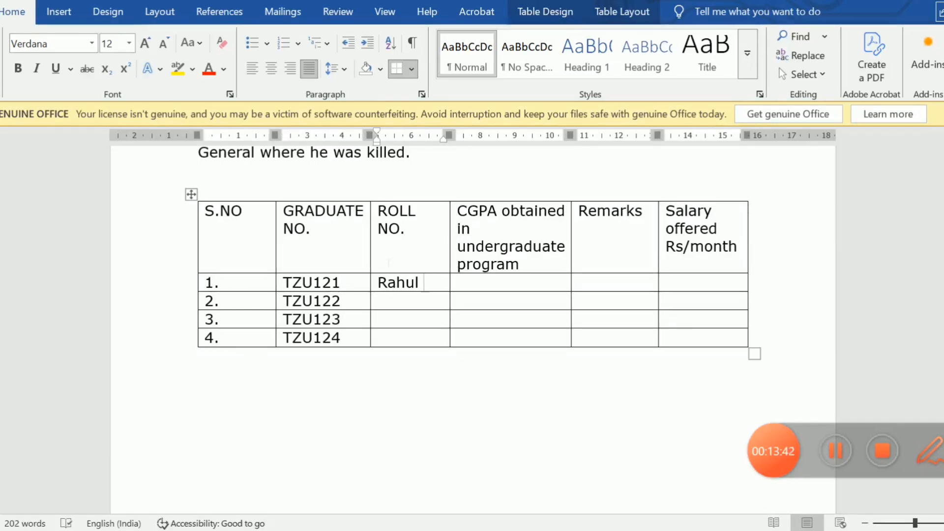
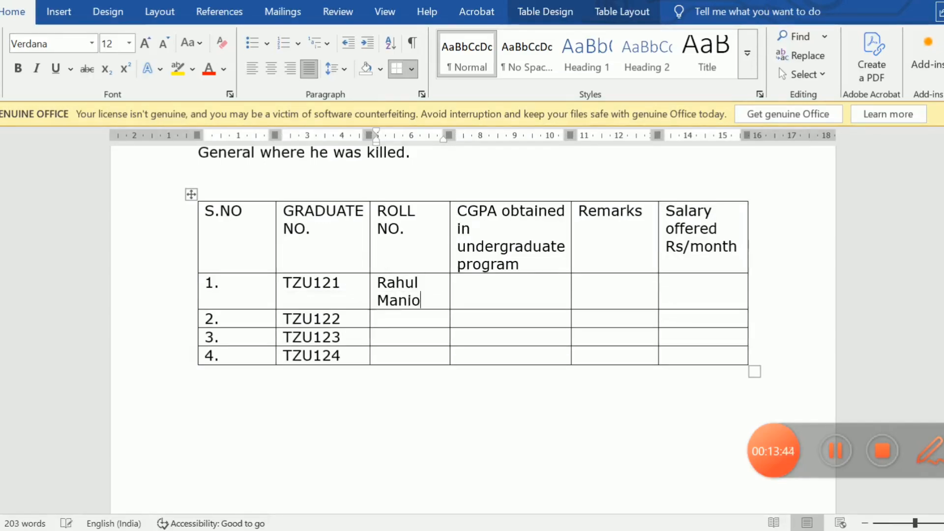
{"action": "type", "text": "oj"}
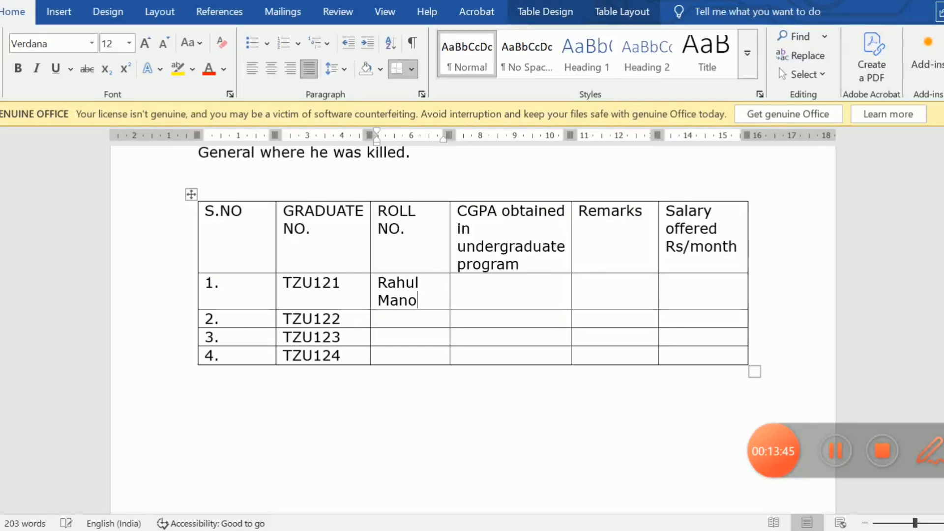
{"action": "key", "text": "Tab"}
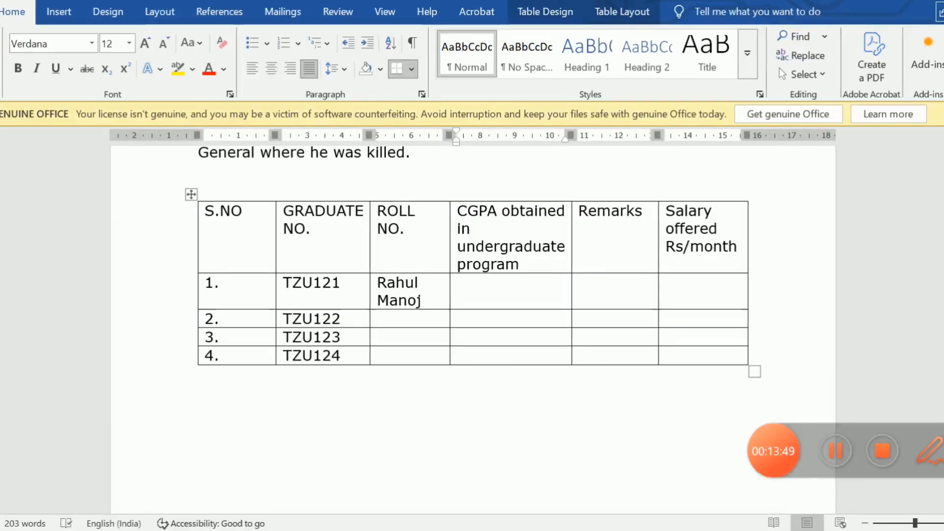
Recheck the question paper in the browser and enter the second and third graduates' full names in the Word table's third column.
{"action": "left_click", "coordinate": [382, 300]}
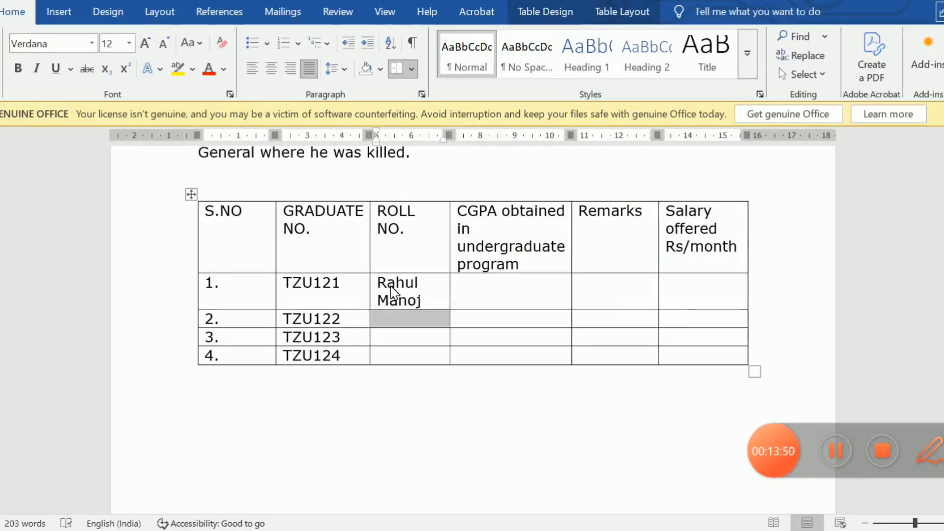
{"action": "left_click", "coordinate": [392, 290]}
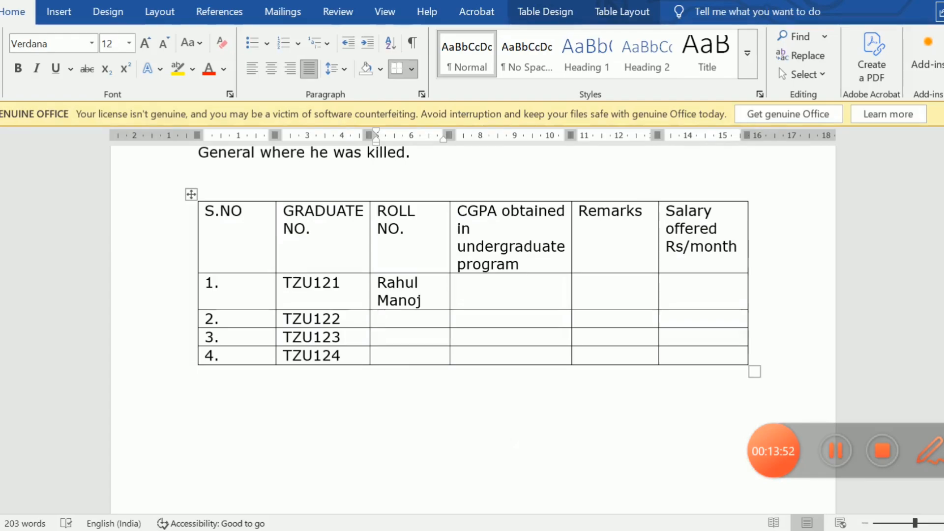
{"action": "left_click", "coordinate": [683, 530]}
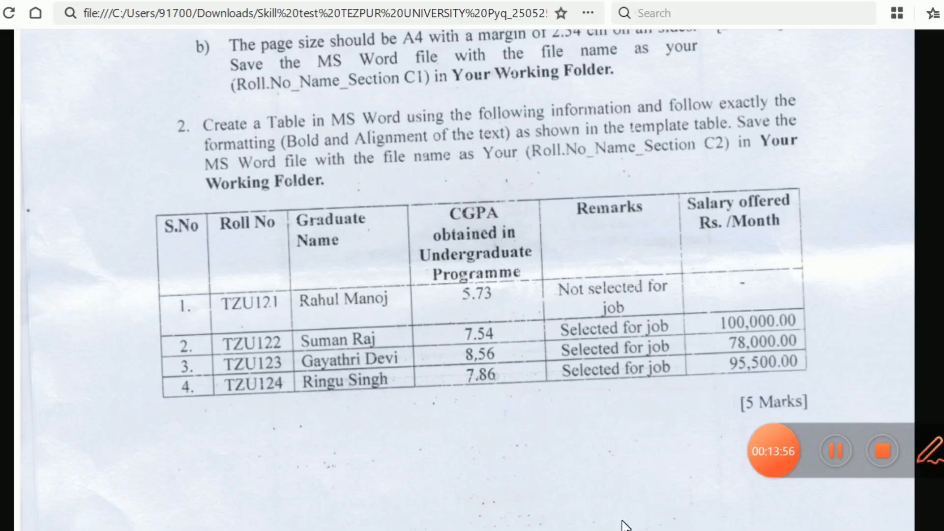
{"action": "left_click", "coordinate": [634, 525]}
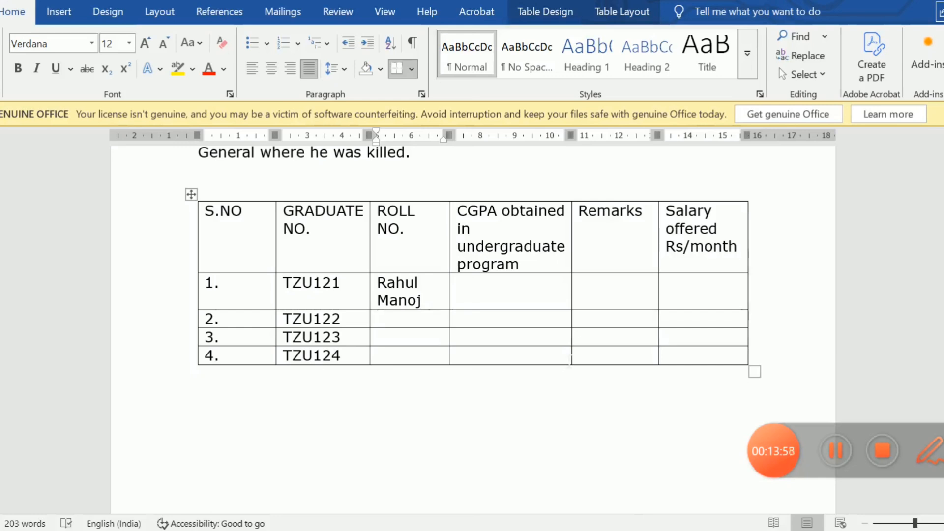
{"action": "left_click", "coordinate": [410, 319]}
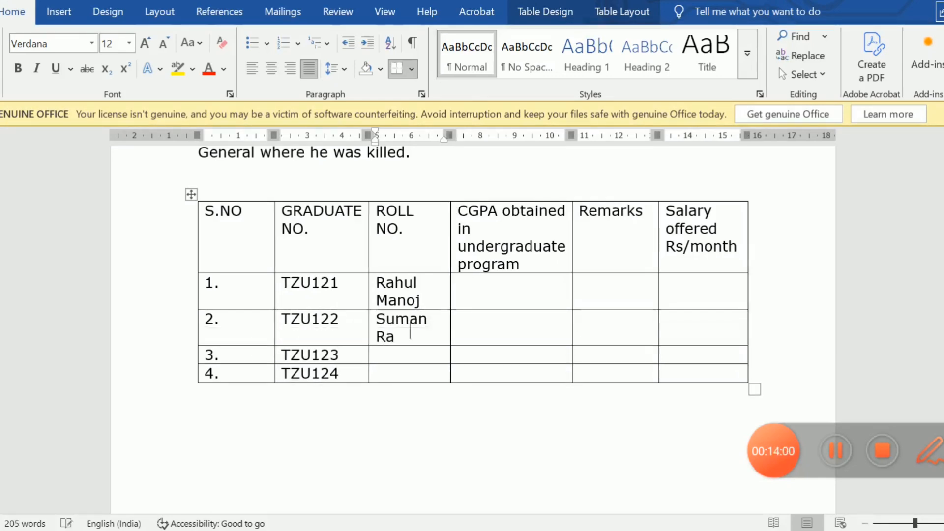
{"action": "key", "text": "Down"}
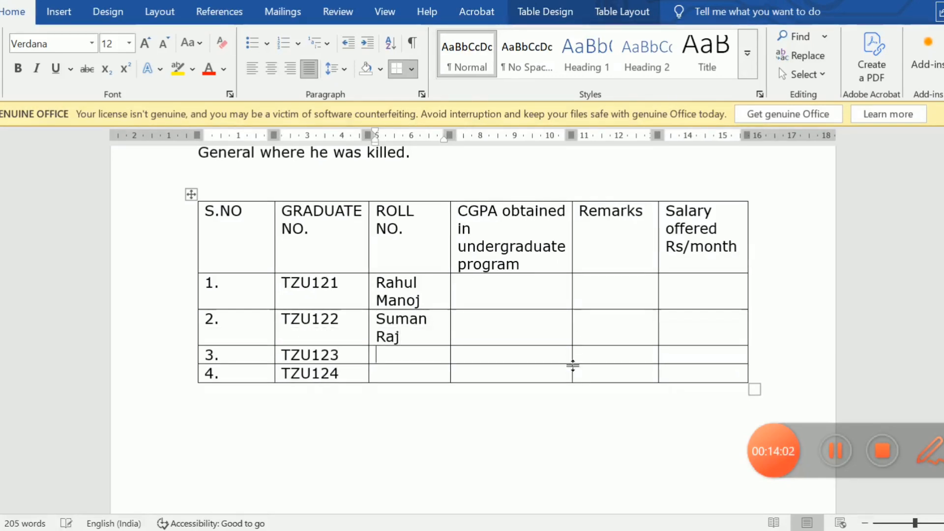
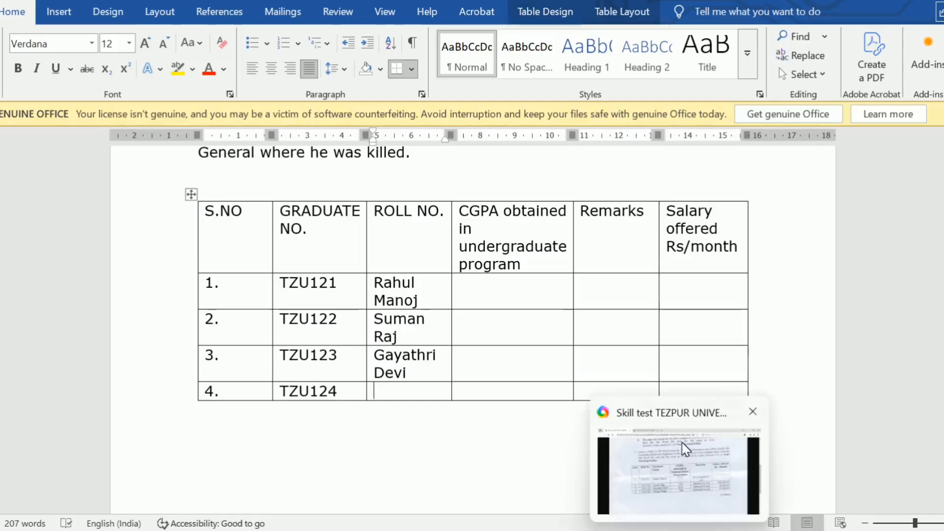
{"action": "left_click", "coordinate": [686, 448]}
{"action": "mouse_move", "coordinate": [644, 528]}
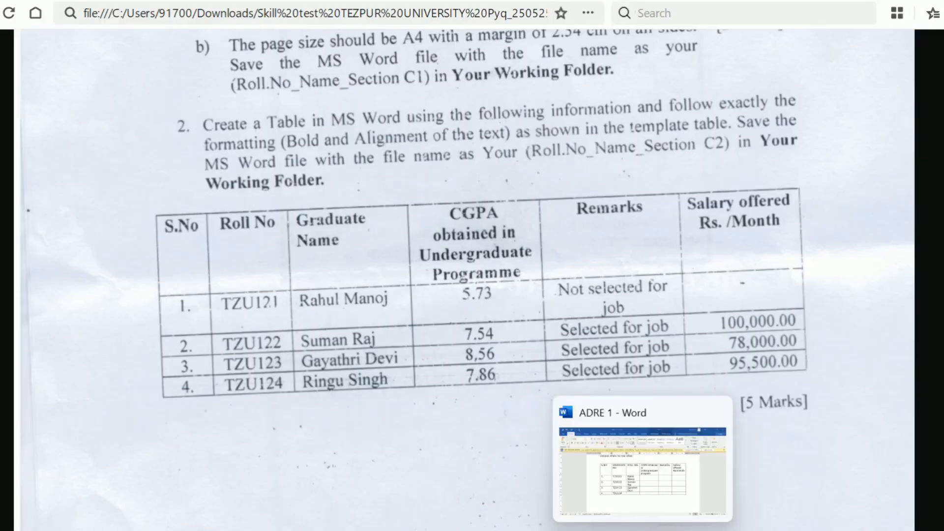
{"action": "left_click", "coordinate": [640, 491]}
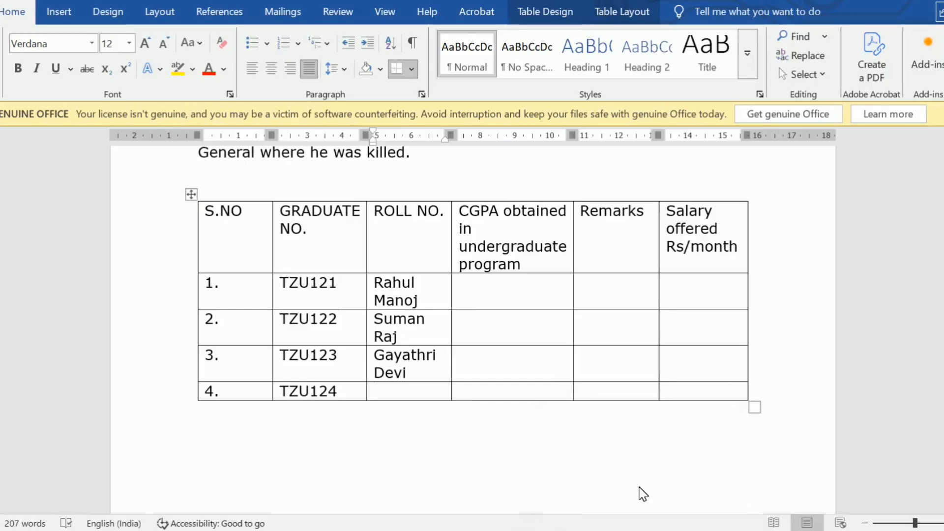
{"action": "type", "text": "Ri"}
{"action": "key", "text": "BackSpace"}
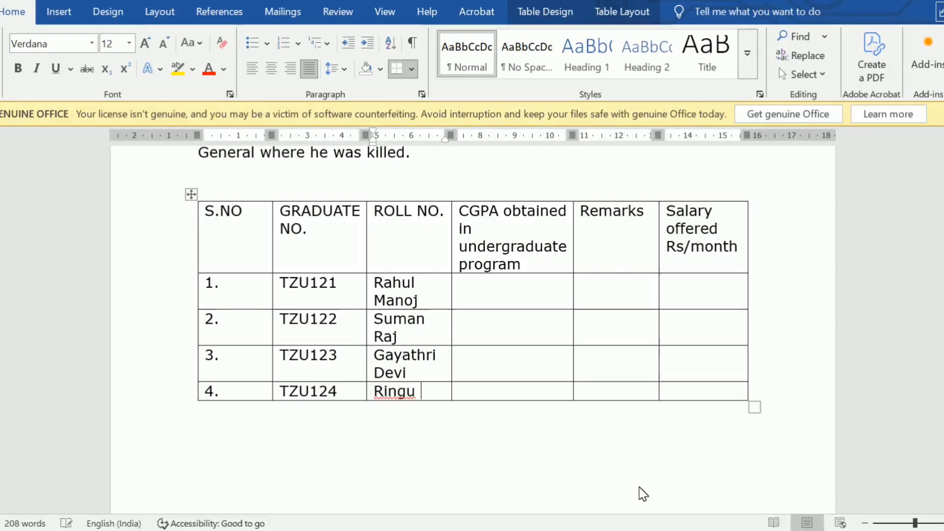
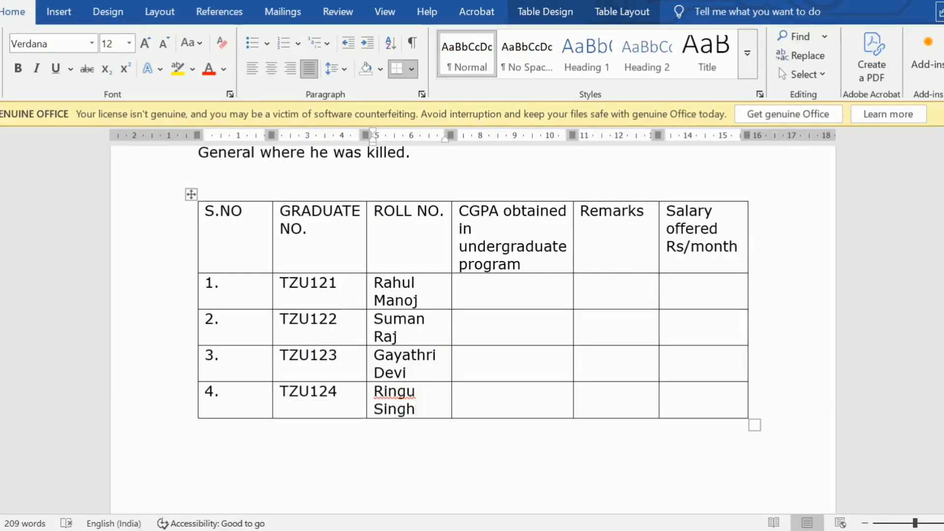
{"action": "left_click", "coordinate": [729, 446]}
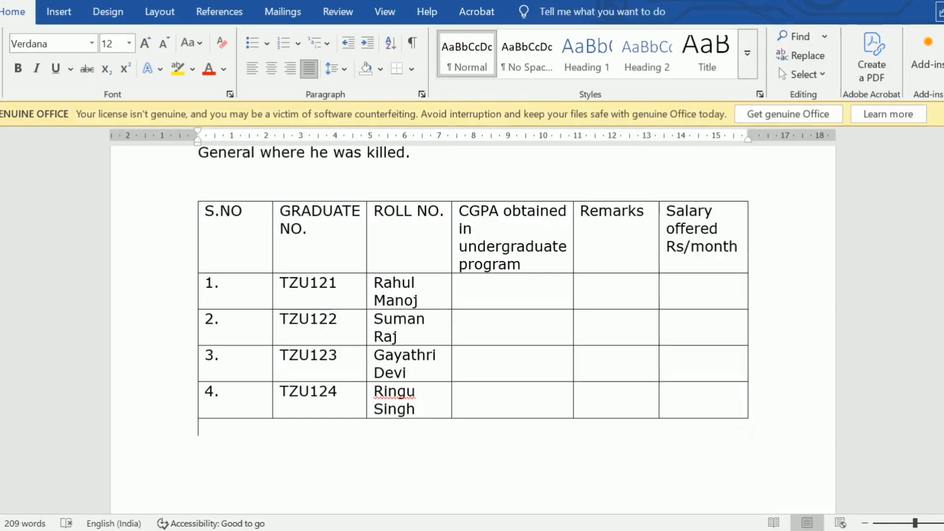
Review the article above the table, back up to its title about weaving in the Ahom kingdom.
{"action": "key", "text": "Up"}
{"action": "key", "text": "Up"}
{"action": "key", "text": "Up"}
{"action": "key", "text": "Up"}
{"action": "key", "text": "Up"}
{"action": "key", "text": "Up"}
{"action": "key", "text": "Up"}
{"action": "key", "text": "Up"}
{"action": "key", "text": "Up"}
{"action": "key", "text": "Up"}
{"action": "key", "text": "Up"}
{"action": "key", "text": "Up"}
{"action": "key", "text": "Up"}
{"action": "key", "text": "Up"}
{"action": "key", "text": "Up"}
{"action": "key", "text": "Up"}
{"action": "key", "text": "Up"}
{"action": "key", "text": "Up"}
{"action": "key", "text": "Up"}
{"action": "key", "text": "Up"}
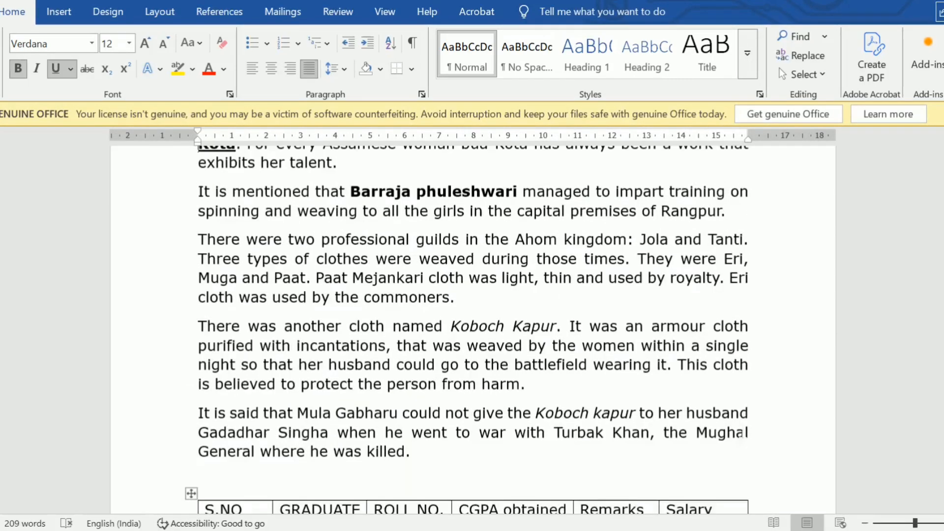
{"action": "key", "text": "Up"}
{"action": "key", "text": "Up"}
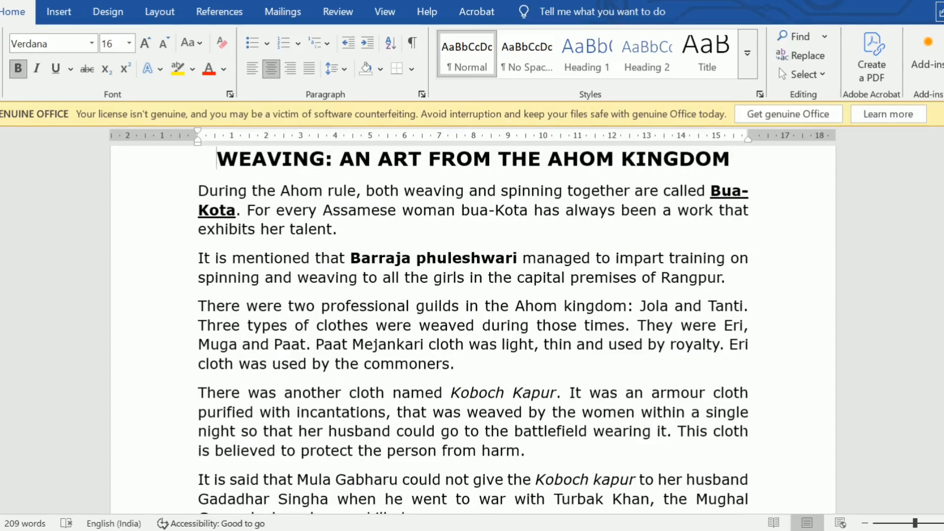
{"action": "left_click", "coordinate": [729, 447]}
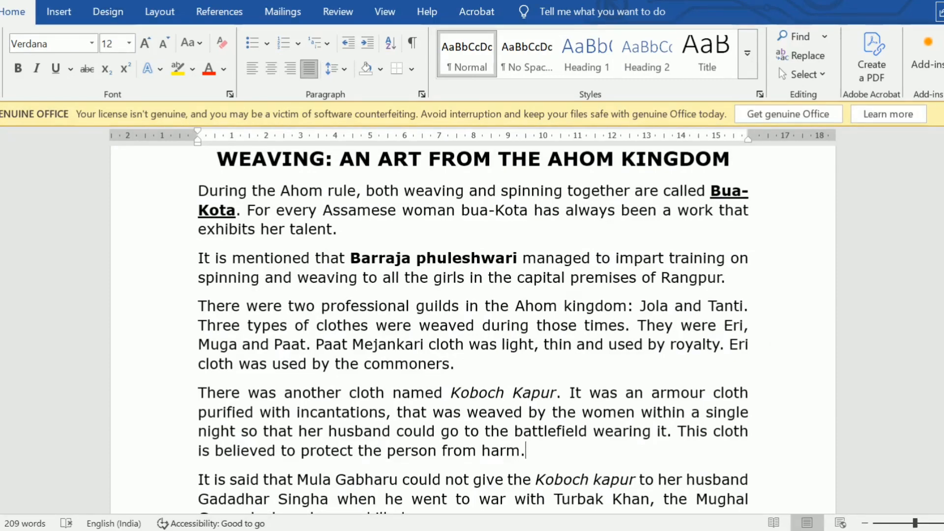
Bring up the Save As dialog for the Desktop folder and return to the document without saving.
{"action": "left_click", "coordinate": [4, 12]}
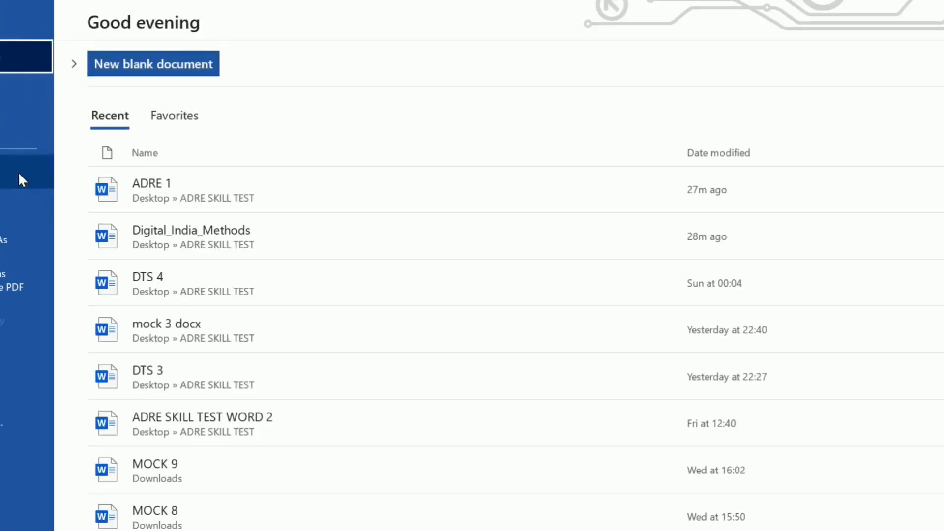
{"action": "left_click", "coordinate": [12, 217]}
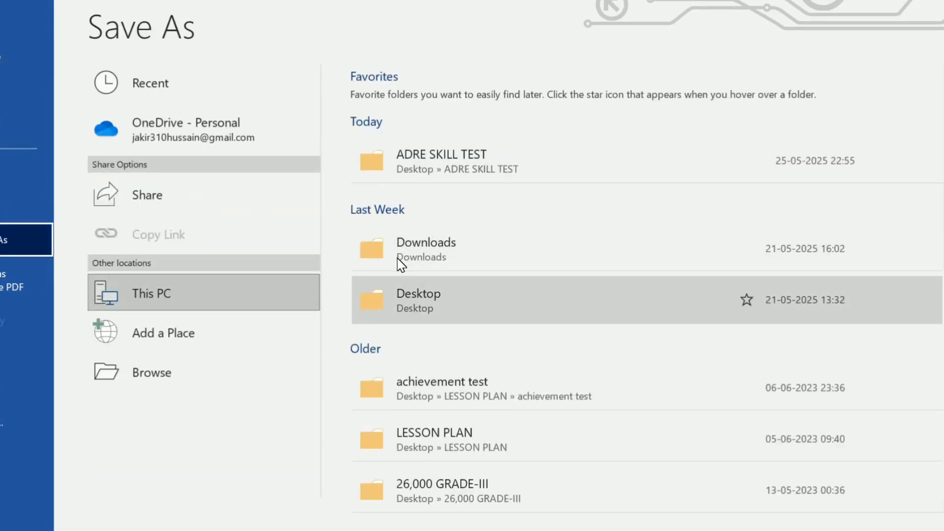
{"action": "left_click", "coordinate": [402, 278]}
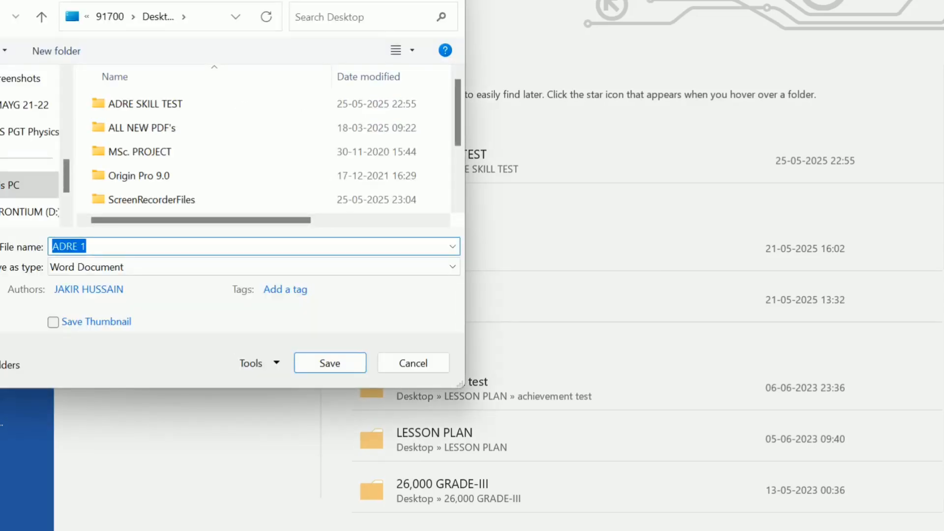
{"action": "key", "text": "Escape"}
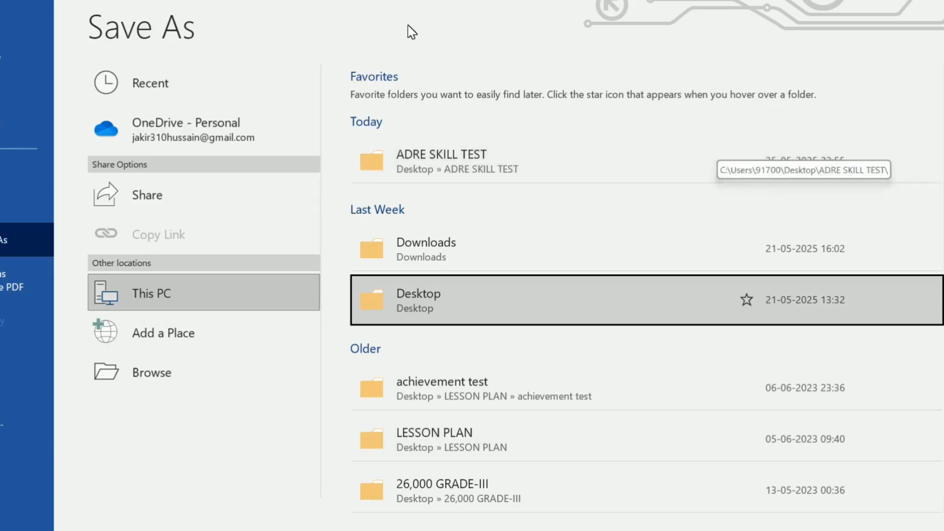
{"action": "left_click", "coordinate": [4, 21]}
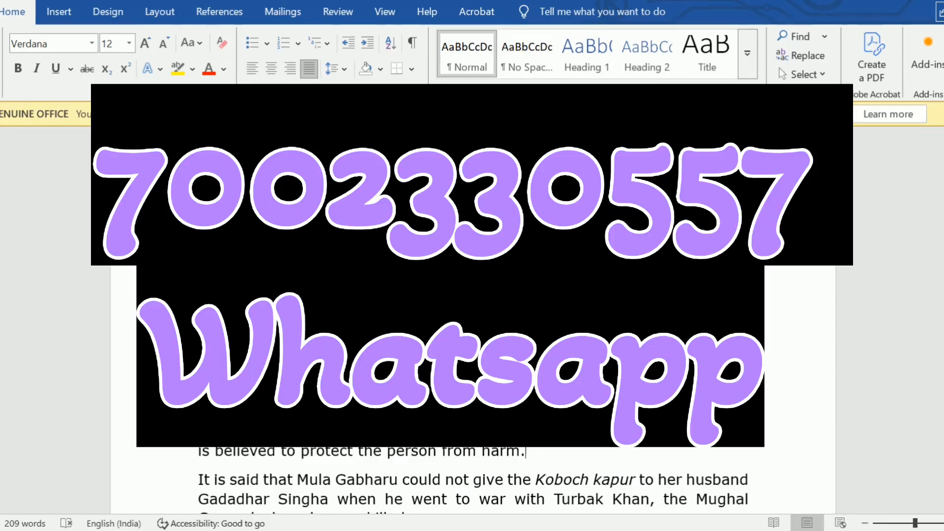
{"action": "mouse_move", "coordinate": [683, 522]}
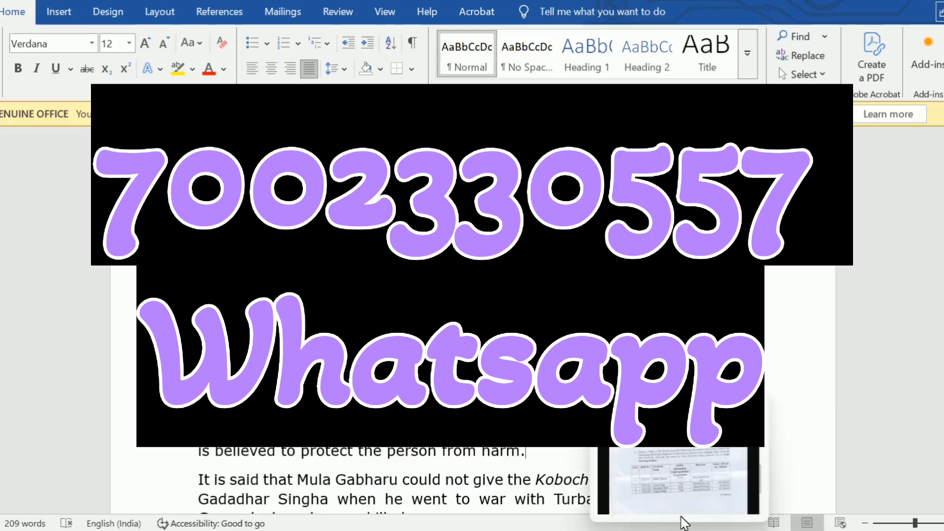
{"action": "mouse_move", "coordinate": [652, 523]}
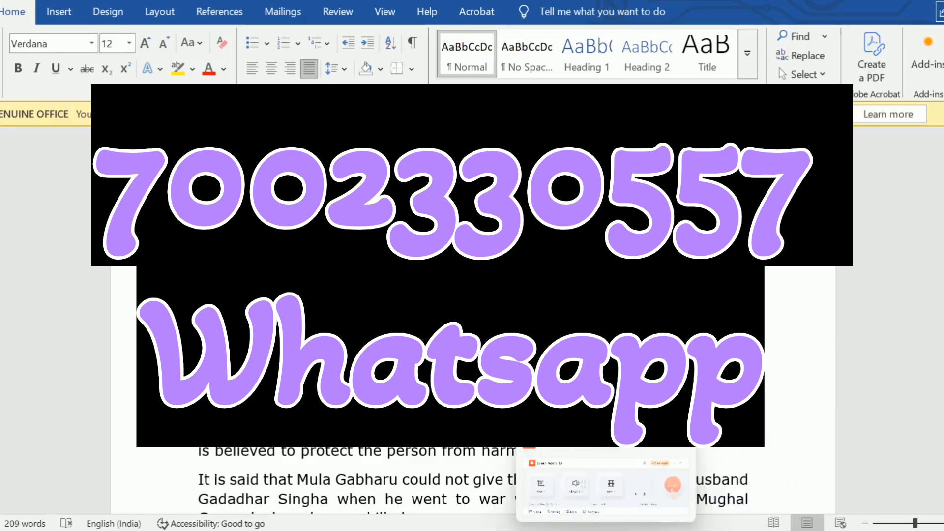